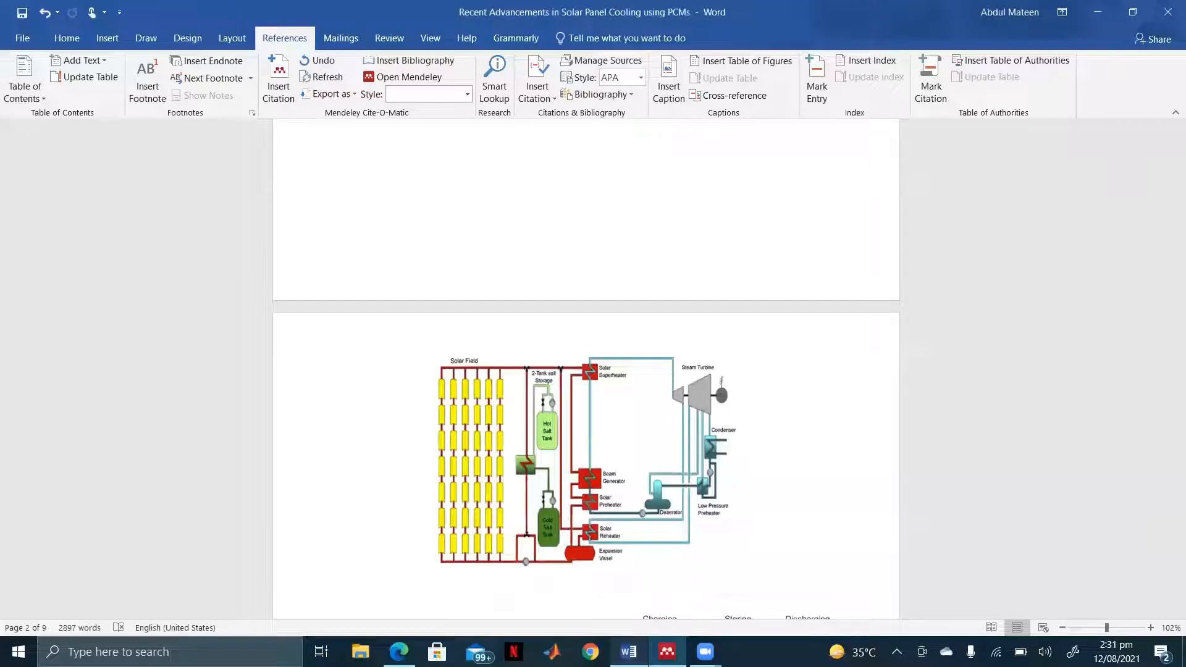
Look through the solar panel cooling paper from its title page to the numbered reference list at the end.
scroll(762, 261, "up", 8)
scroll(761, 260, "down", 4)
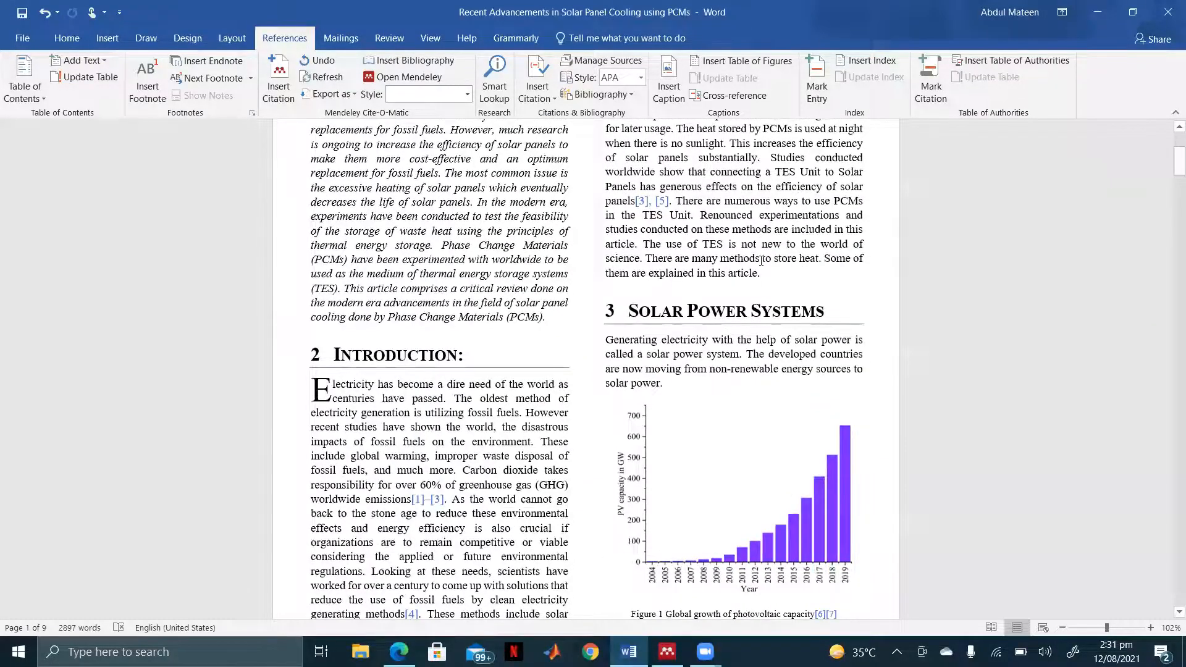
scroll(761, 261, "up", 4)
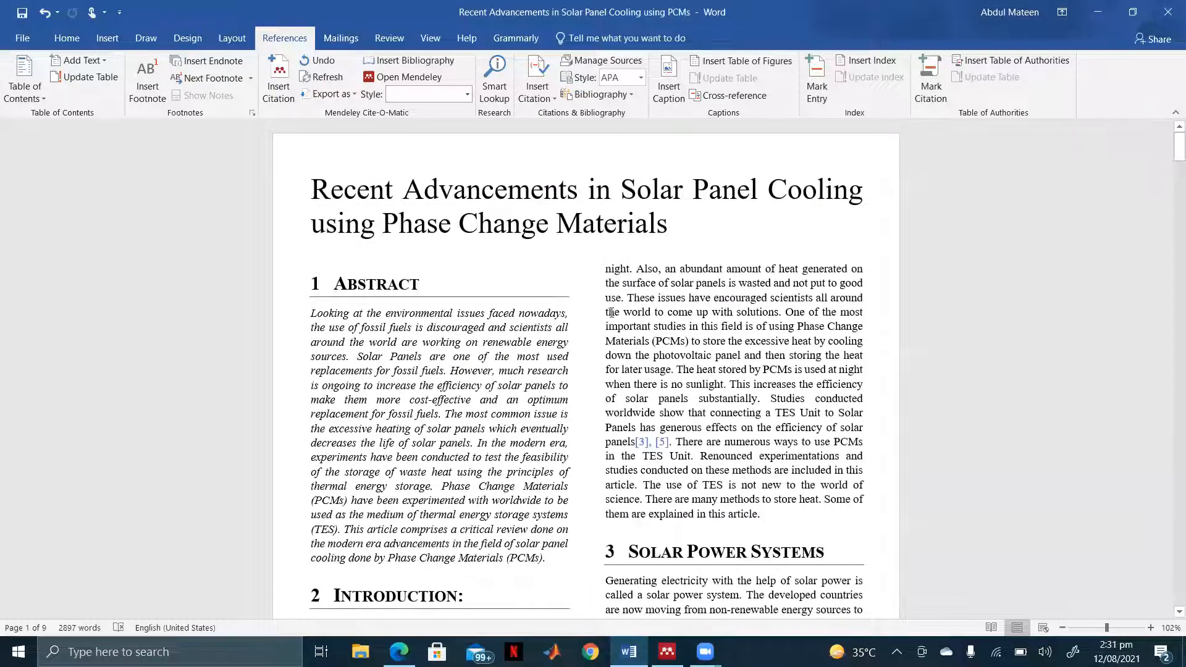
scroll(611, 312, "down", 10)
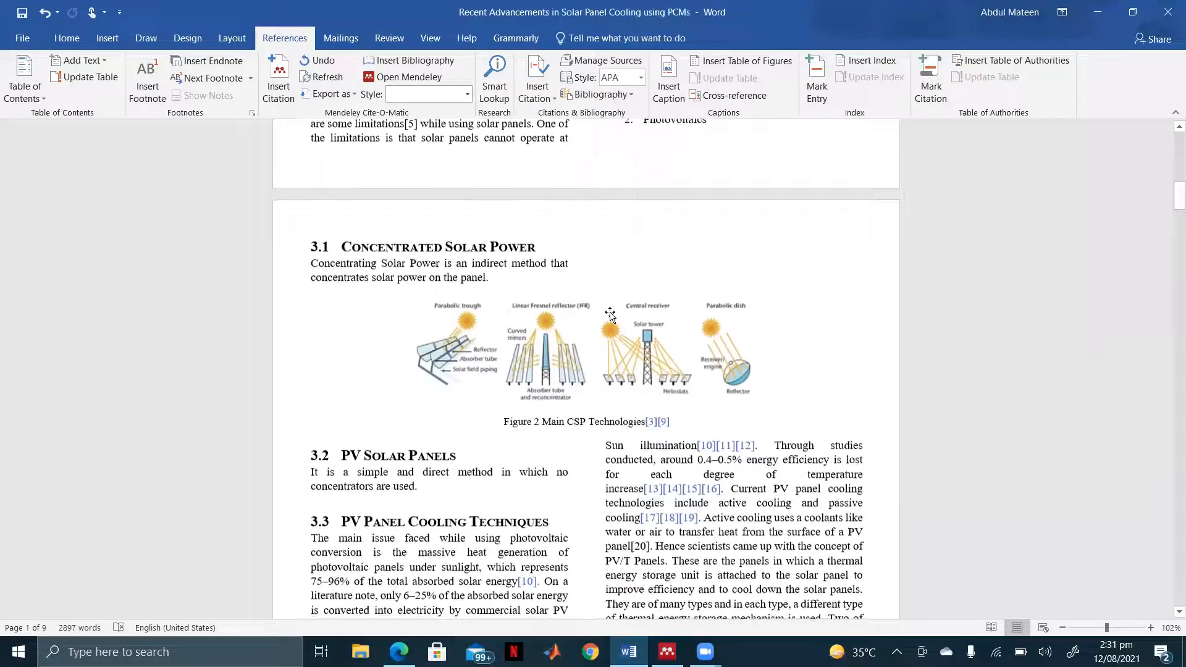
scroll(610, 315, "down", 15)
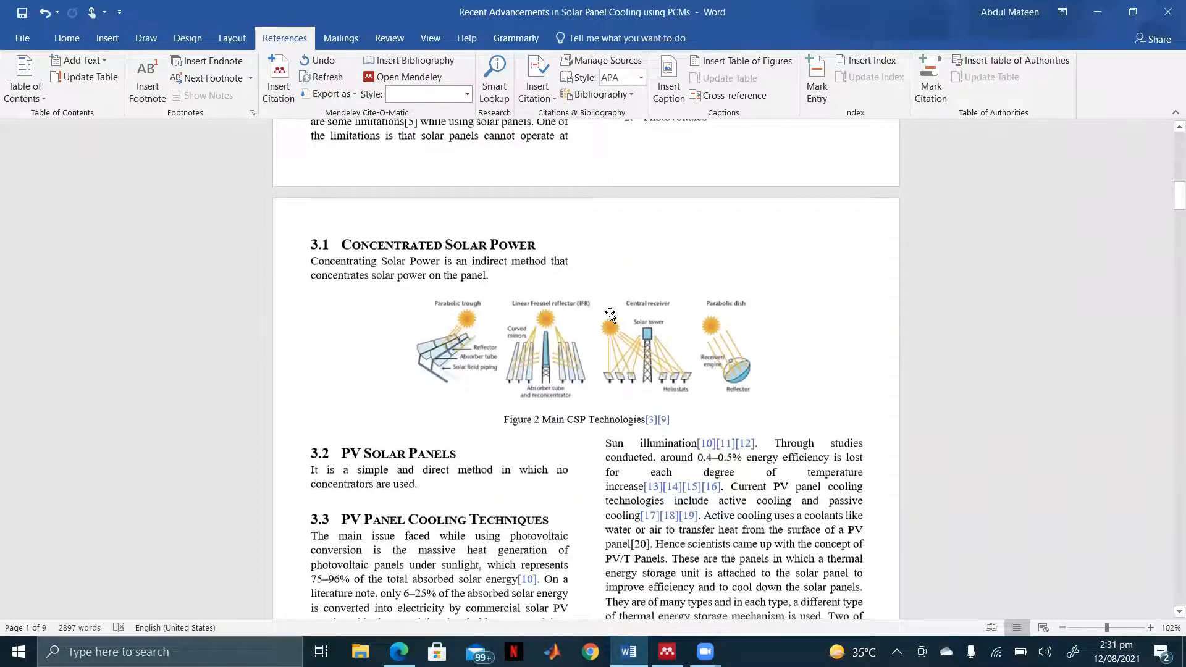
scroll(611, 315, "down", 15)
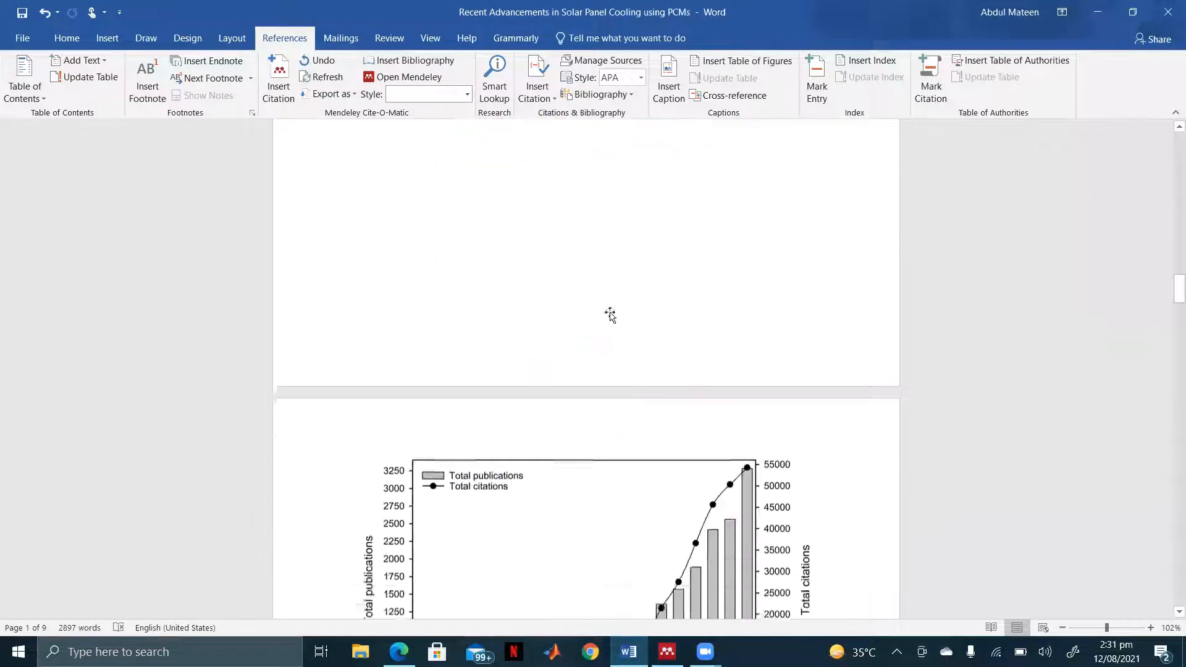
scroll(612, 313, "down", 15)
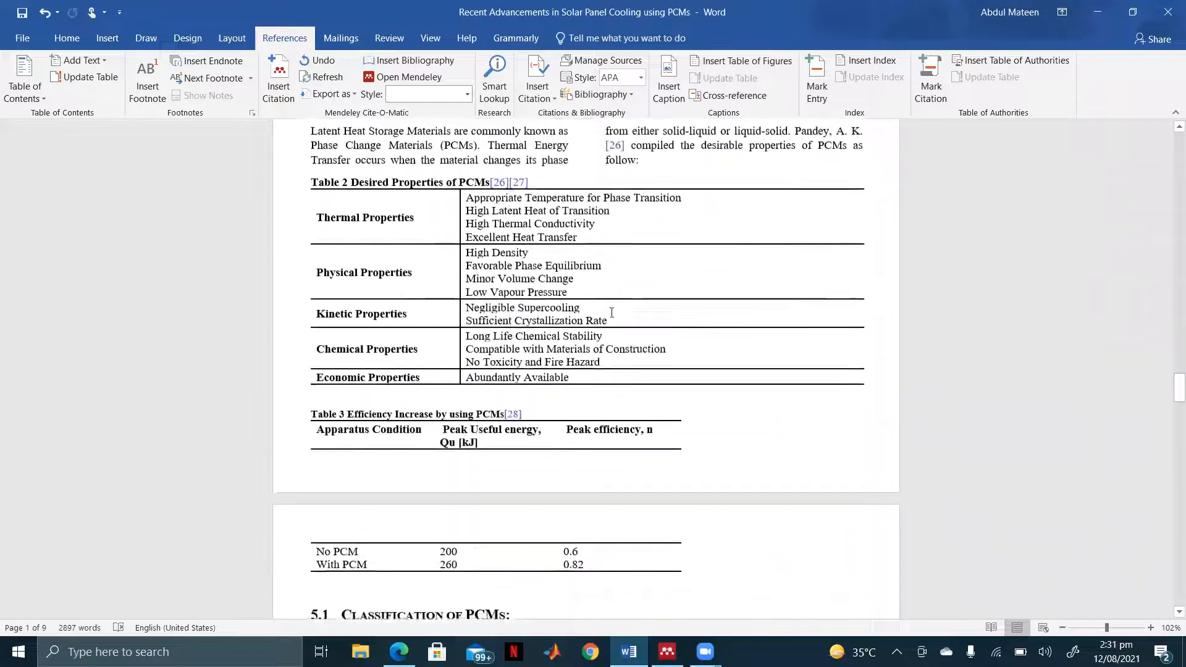
scroll(611, 313, "down", 15)
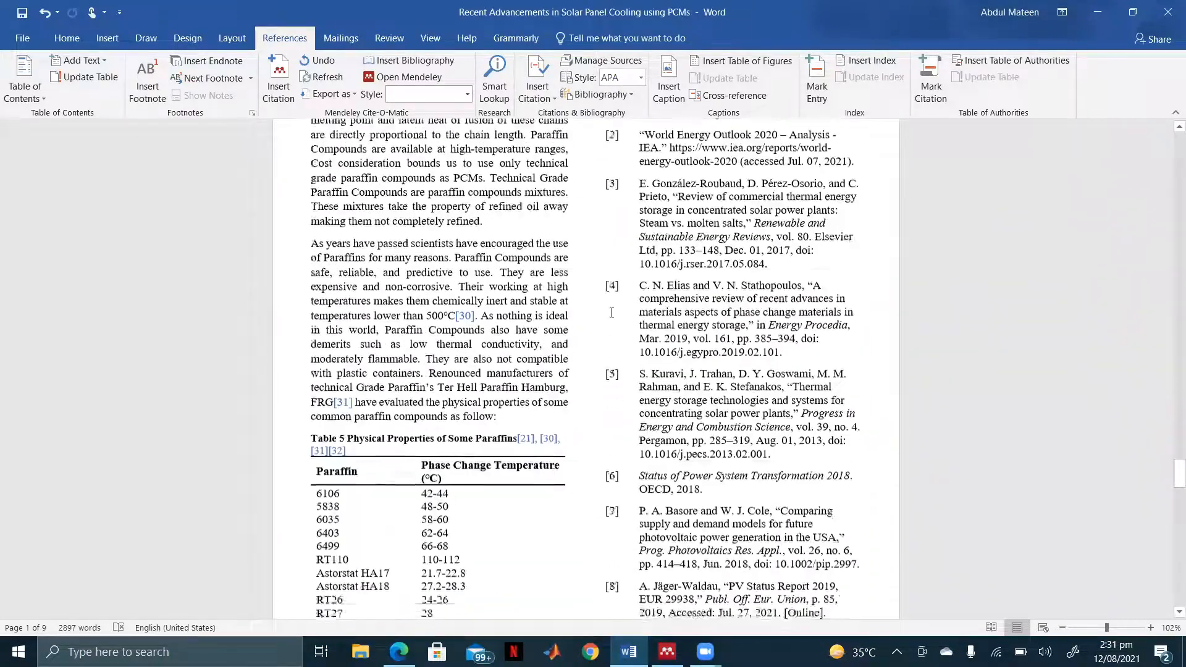
scroll(611, 313, "down", 10)
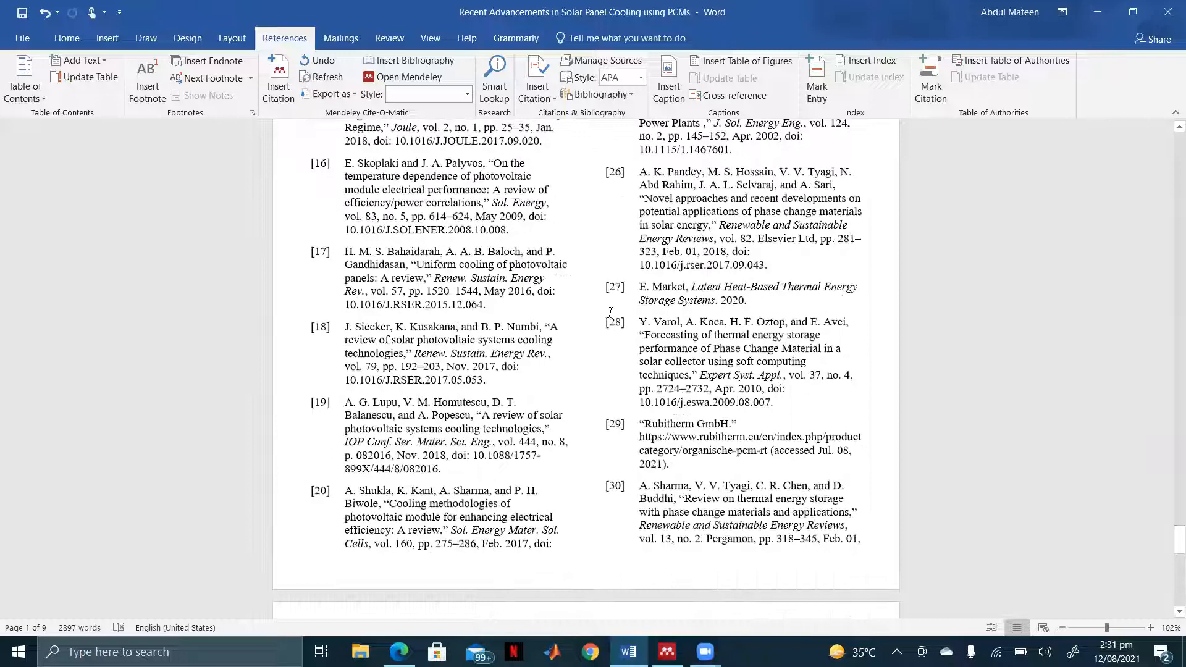
scroll(612, 312, "down", 4)
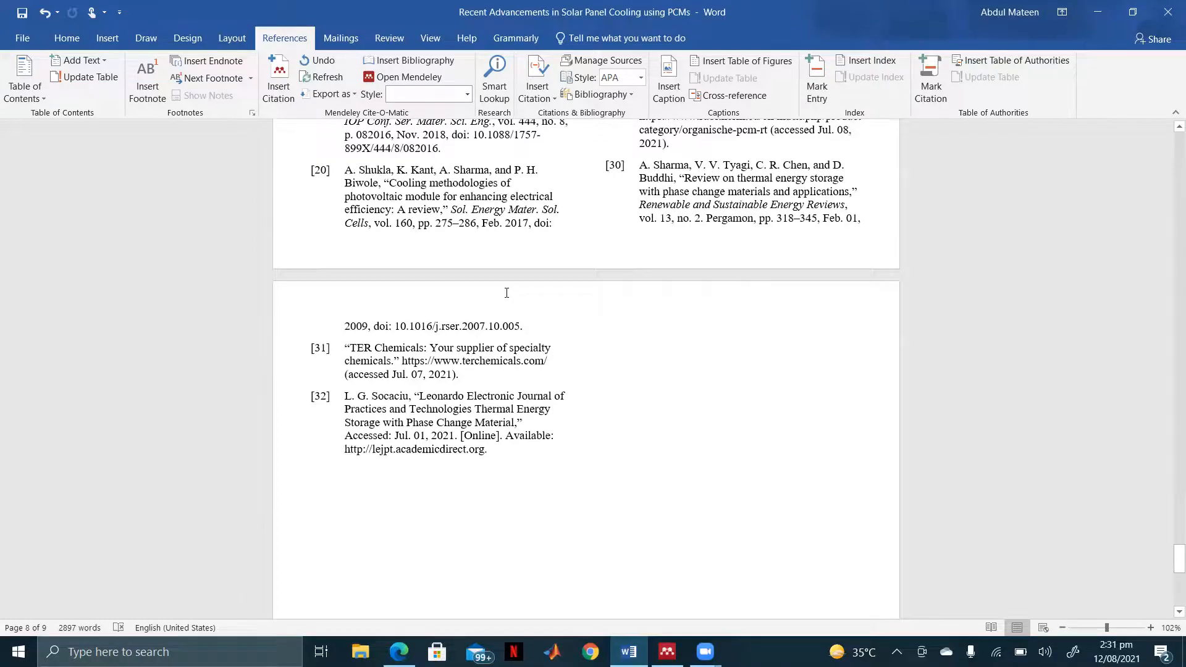
scroll(405, 353, "up", 20)
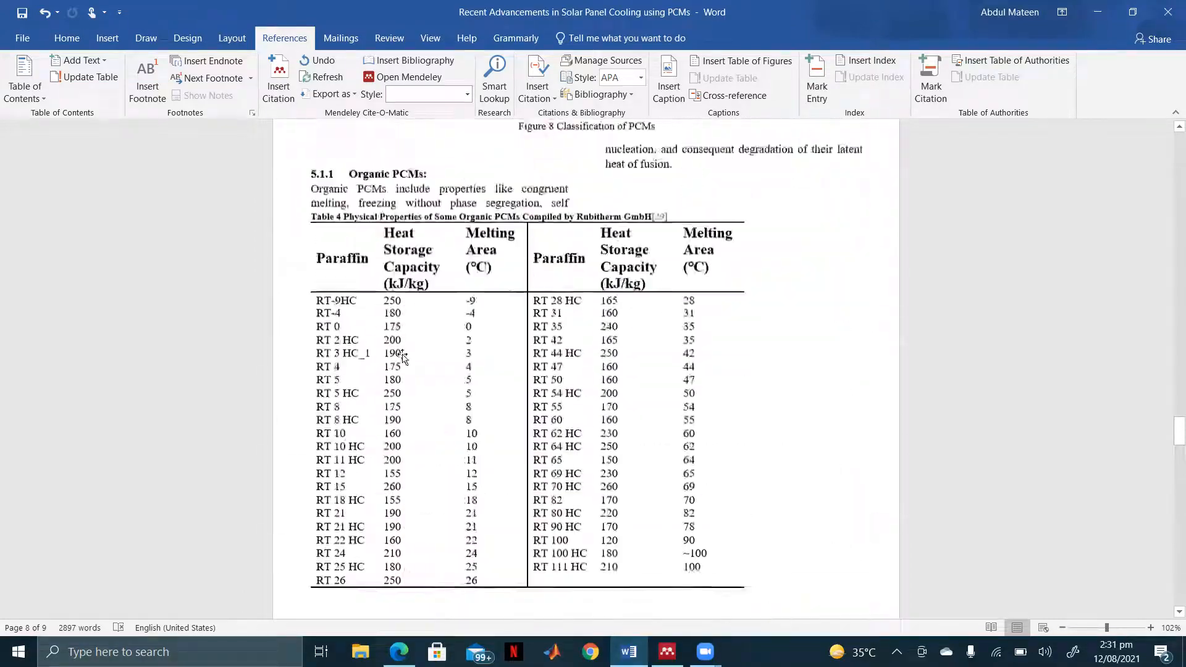
scroll(404, 354, "up", 20)
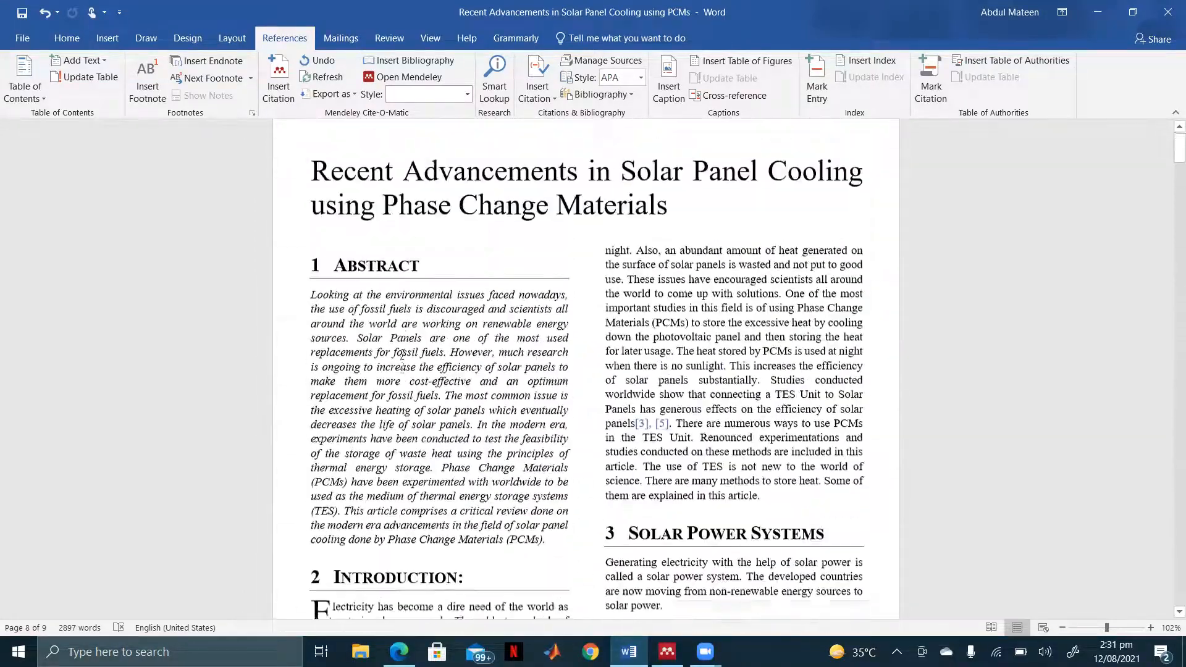
Examine the bracketed in-text citations in the introduction, tables and PCM sections, and compare them with the reference list.
scroll(431, 266, "down", 5)
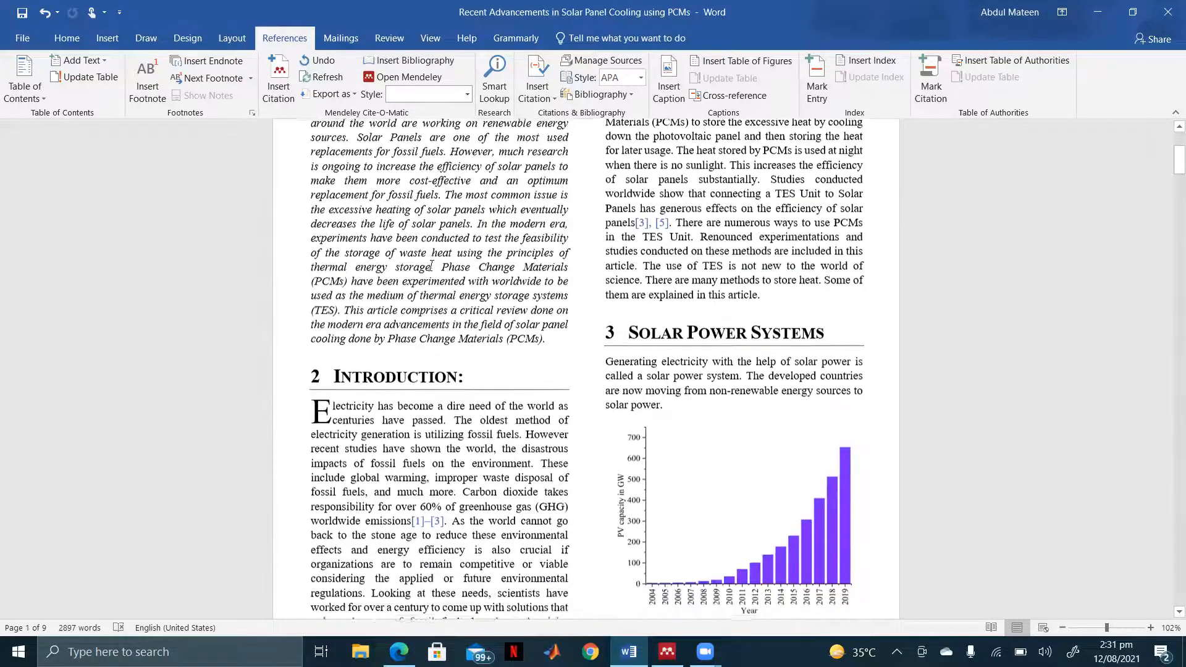
scroll(431, 266, "up", 3)
scroll(431, 265, "up", 1)
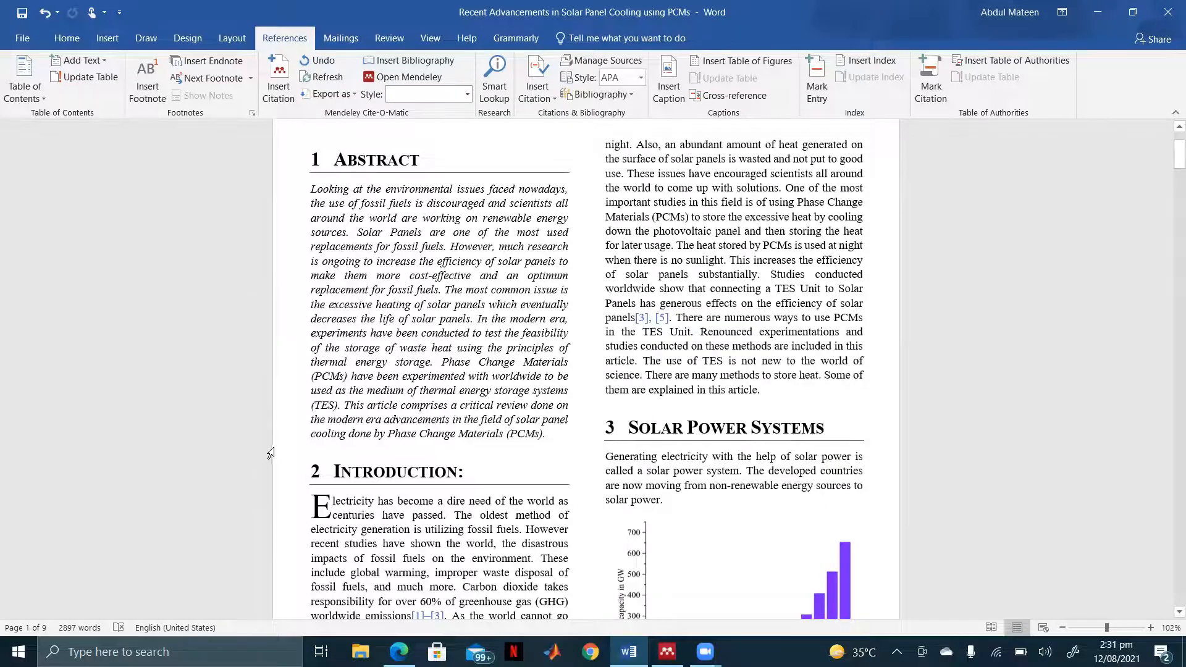
scroll(271, 454, "down", 3)
scroll(271, 454, "up", 1)
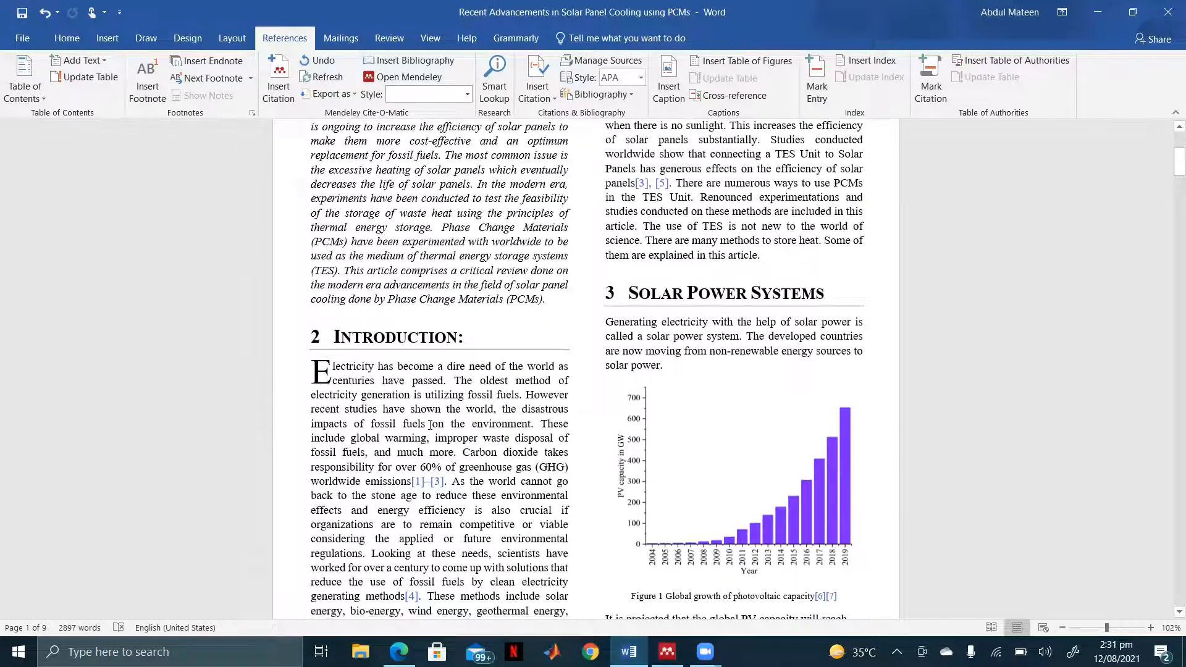
scroll(431, 425, "down", 6)
scroll(430, 424, "up", 4)
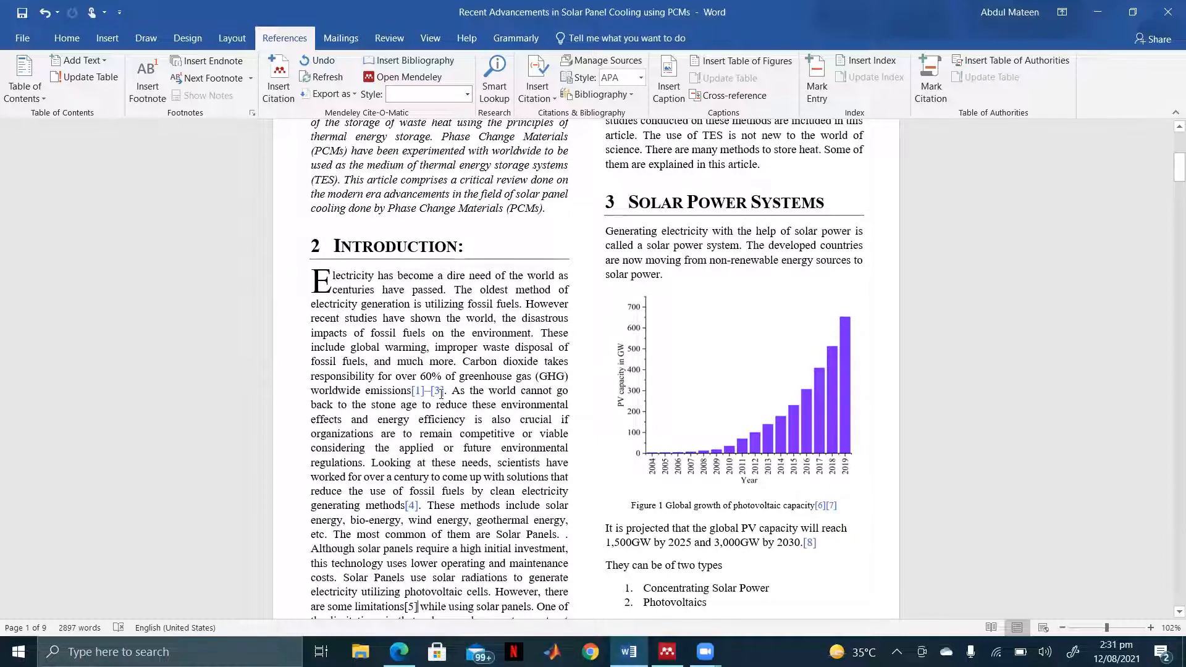
scroll(506, 340, "up", 4)
scroll(505, 341, "down", 12)
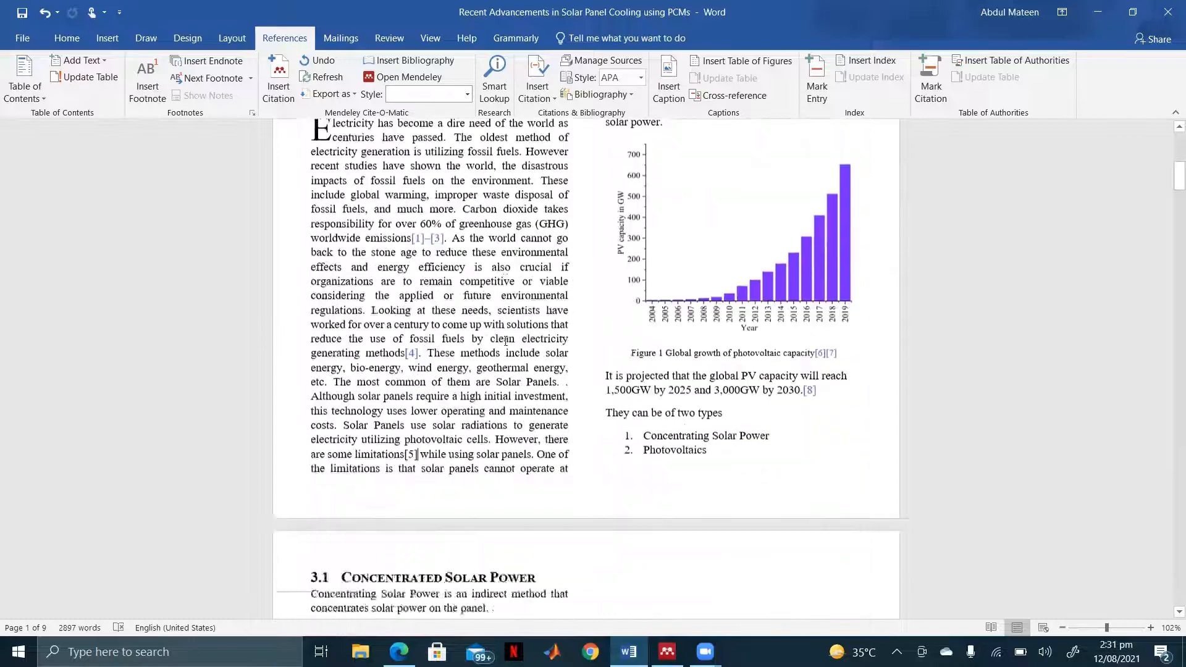
scroll(504, 344, "down", 20)
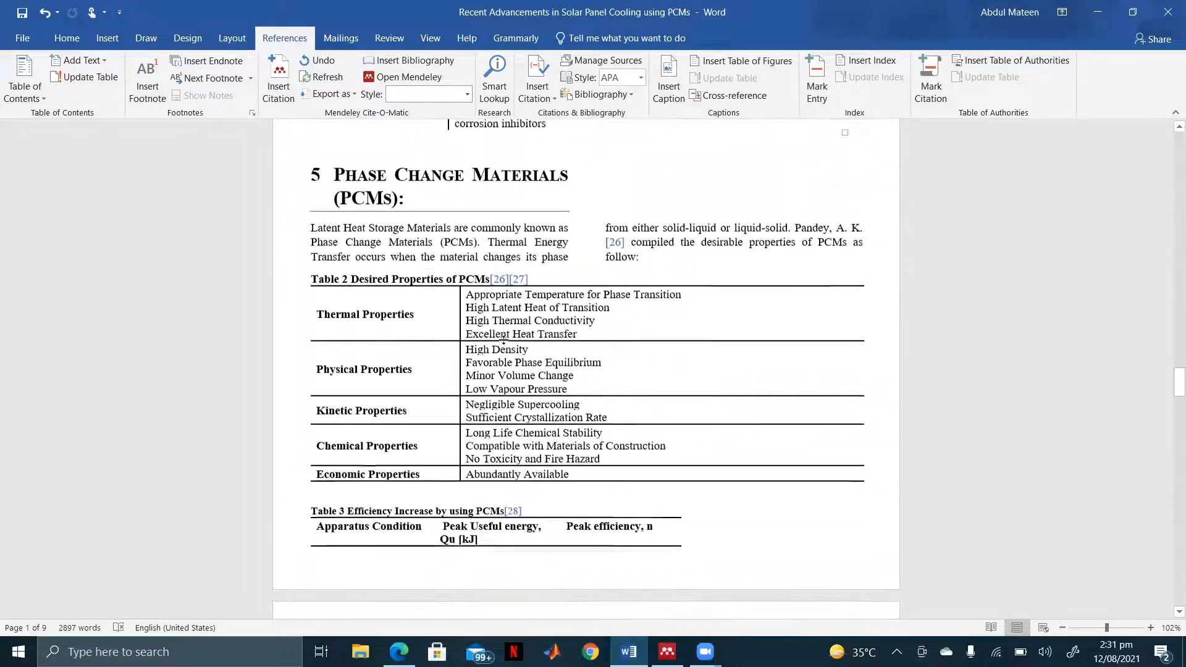
scroll(504, 344, "down", 20)
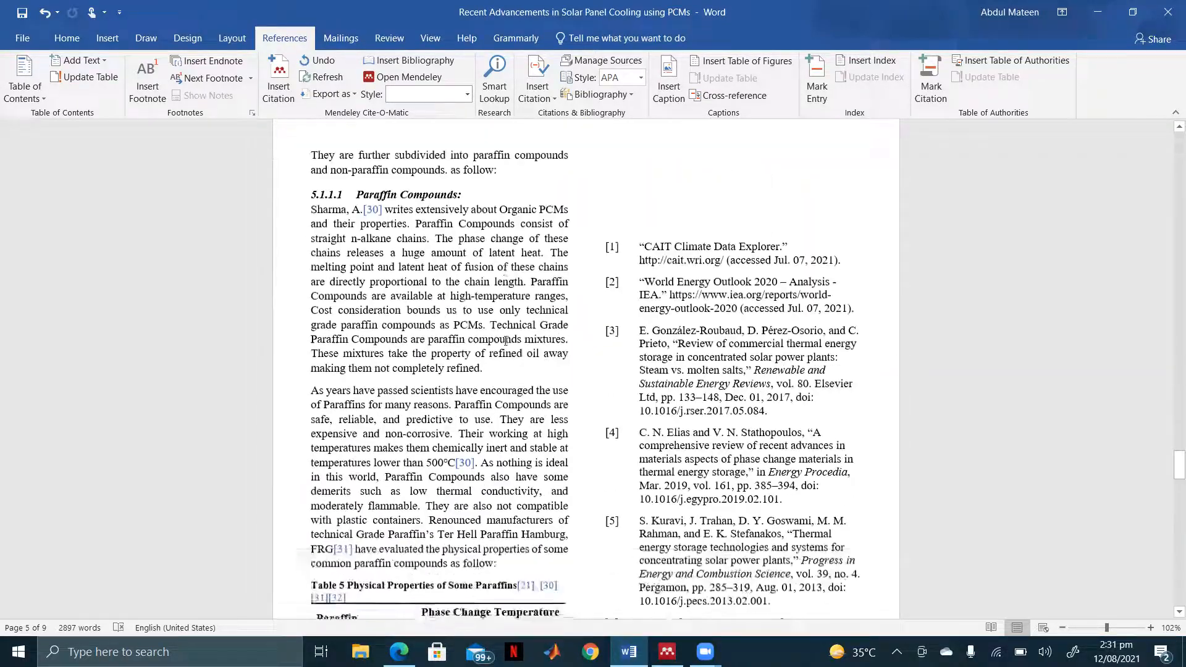
scroll(504, 340, "down", 1)
scroll(504, 341, "up", 18)
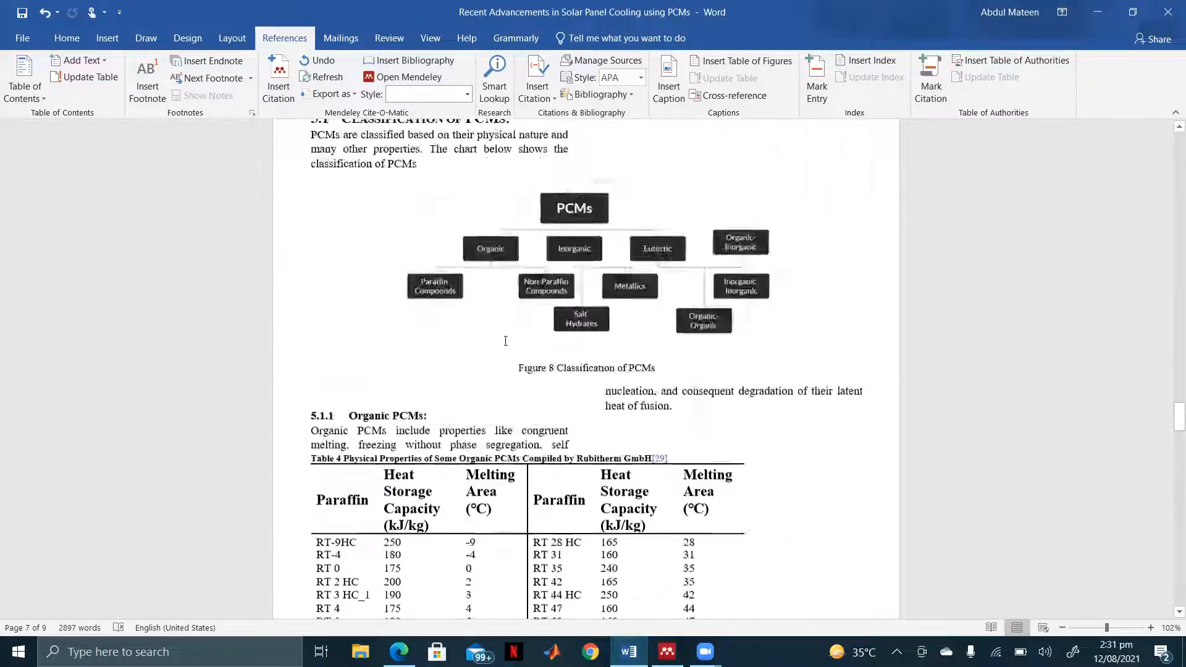
scroll(505, 341, "up", 20)
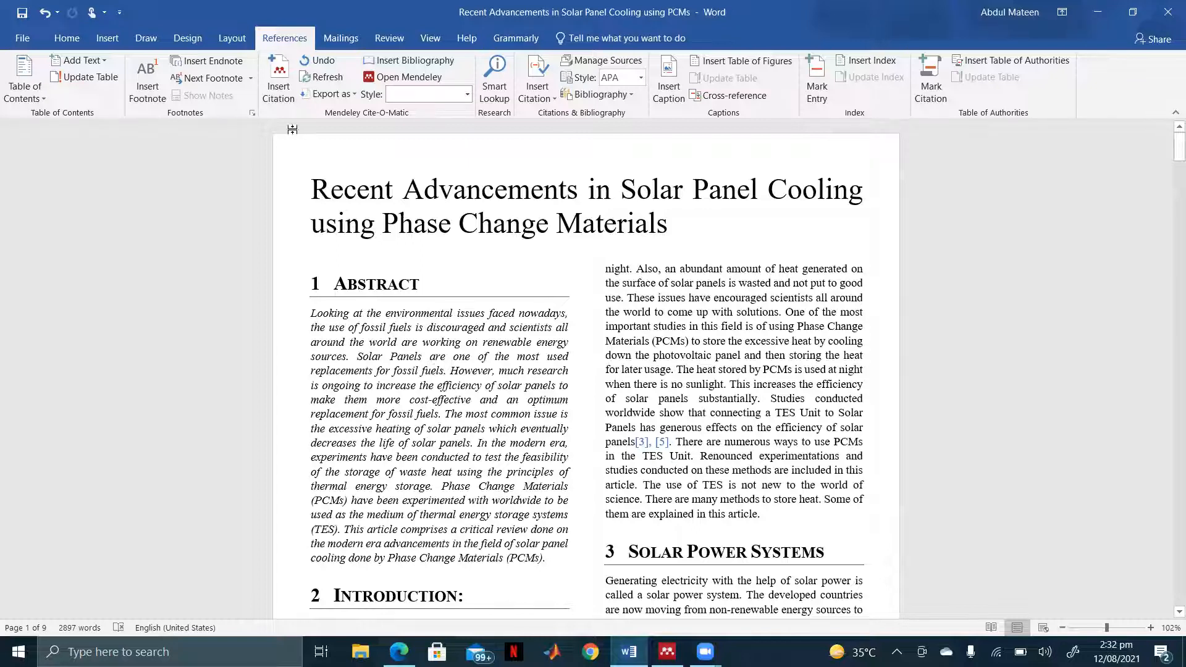
Insert a Mendeley citation of "On the temperature dependence of photovoltaic module electrical performance" after "replacements for fossil fuels" in the abstract.
left_click(279, 86)
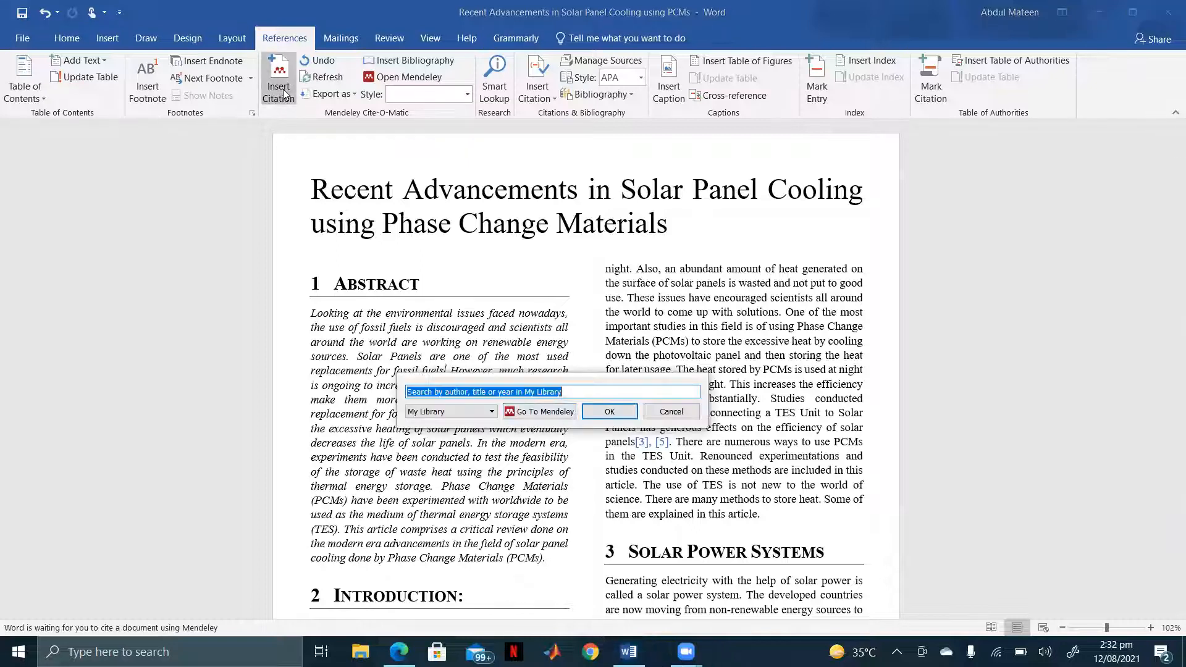
left_click(552, 414)
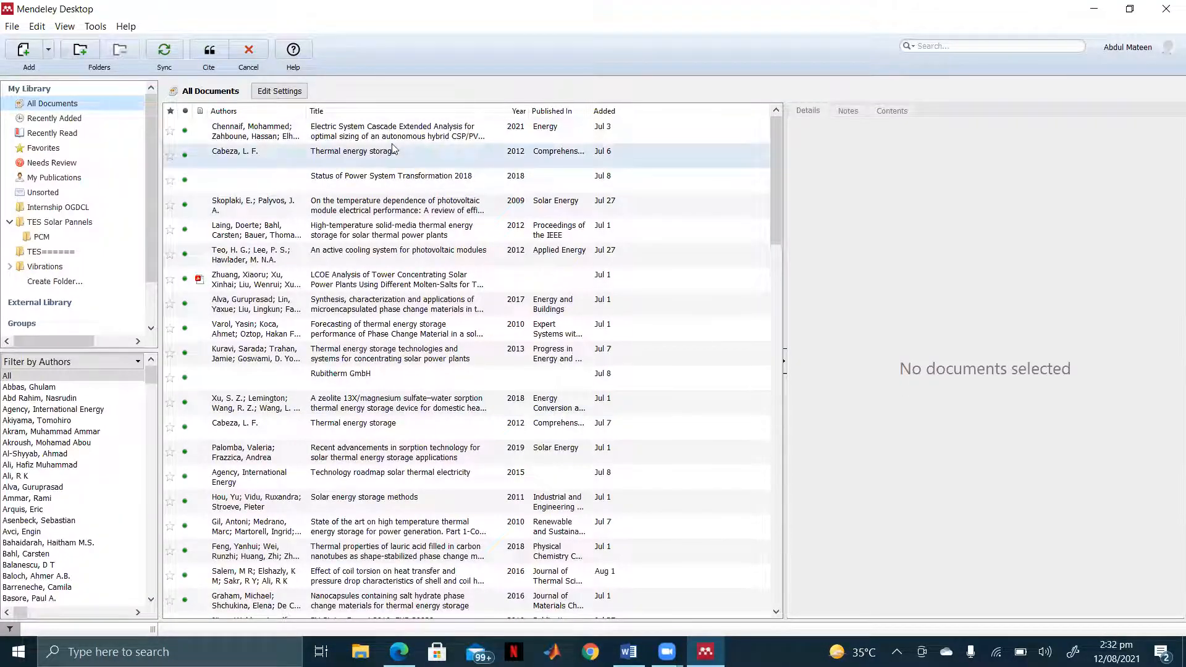
scroll(402, 362, "down", 10)
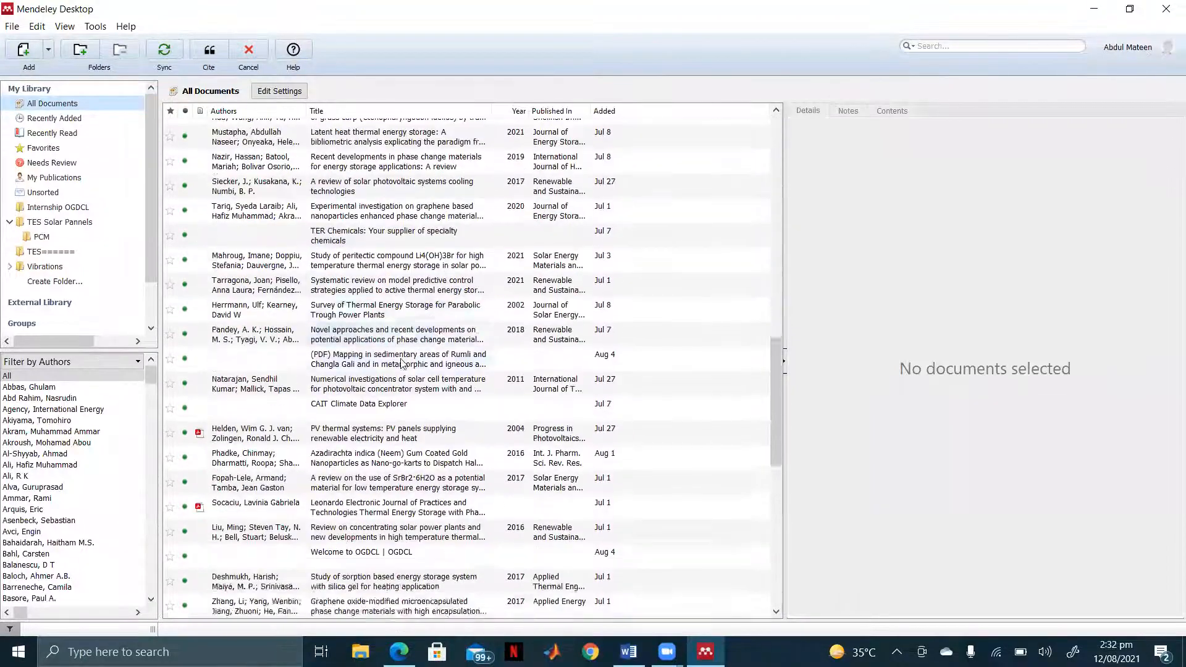
scroll(401, 363, "up", 10)
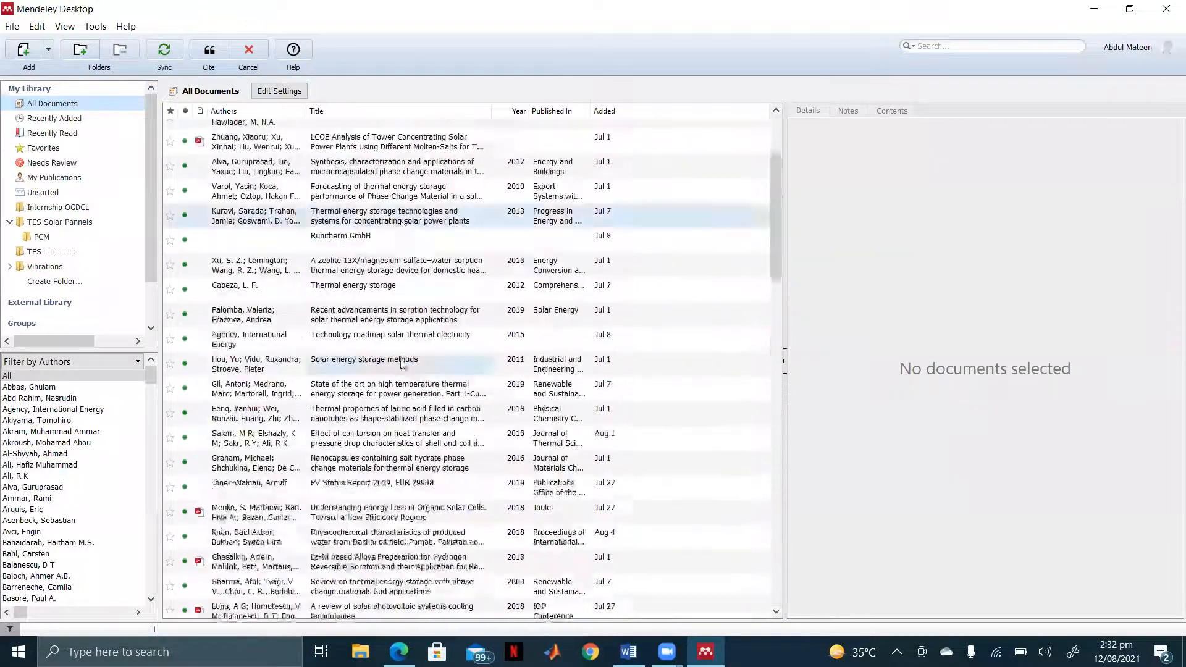
scroll(402, 363, "up", 2)
left_click(424, 210)
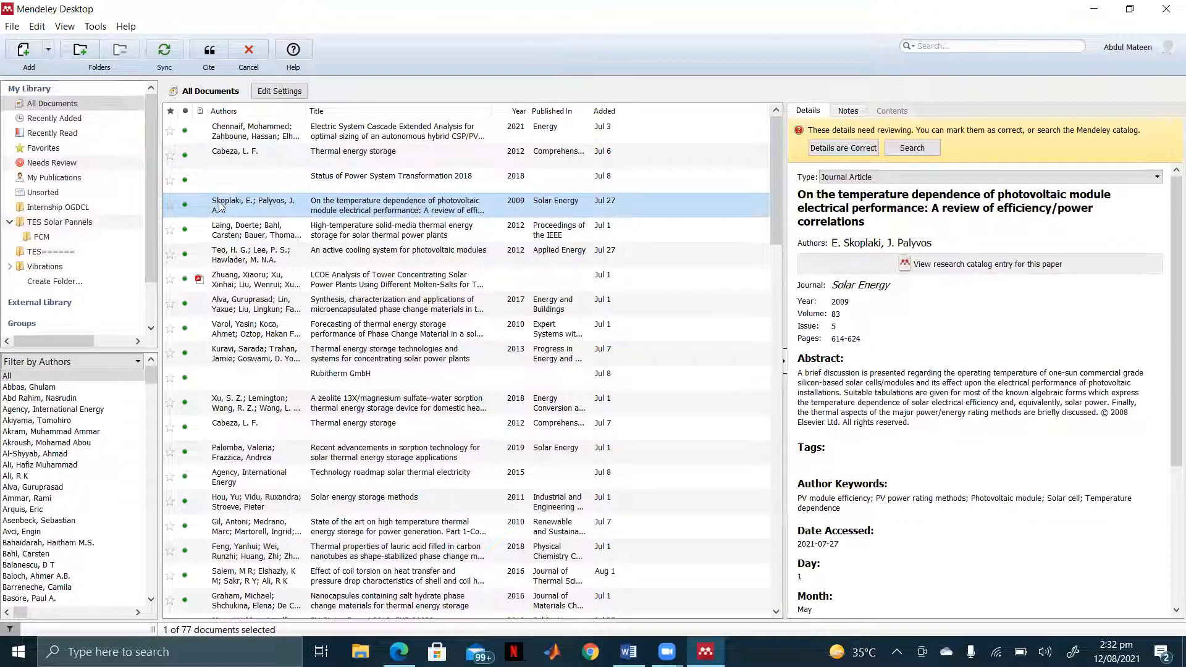
left_click(208, 50)
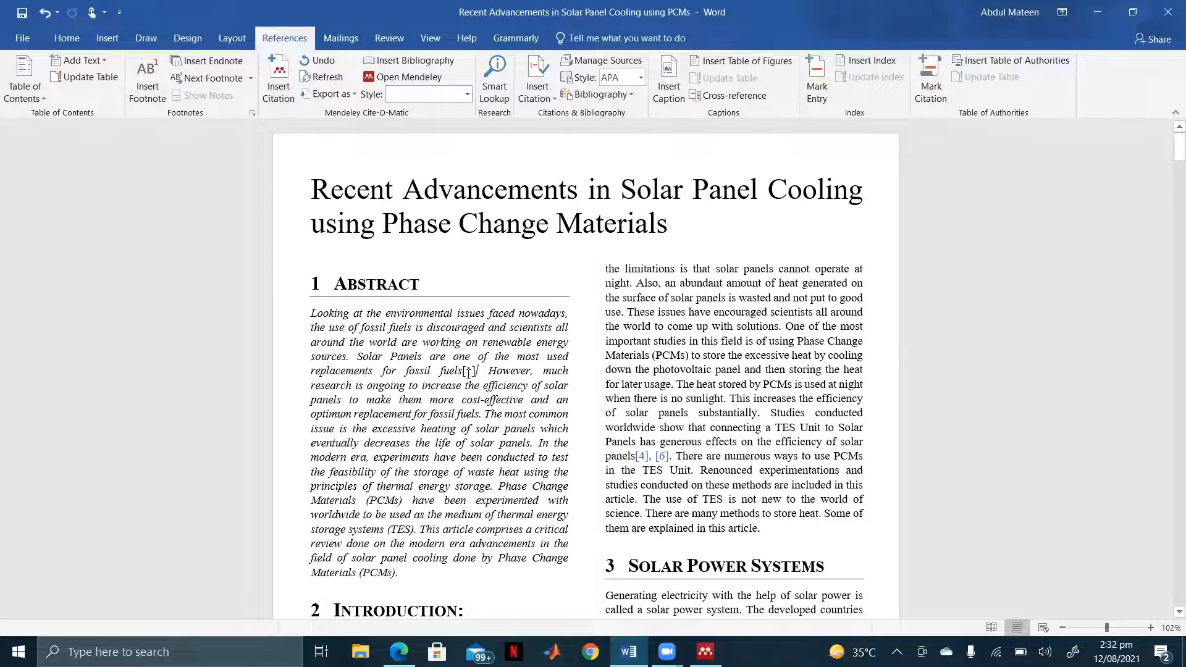
Check the citation numbering from the abstract through the introduction and the figure captions.
scroll(474, 423, "down", 10)
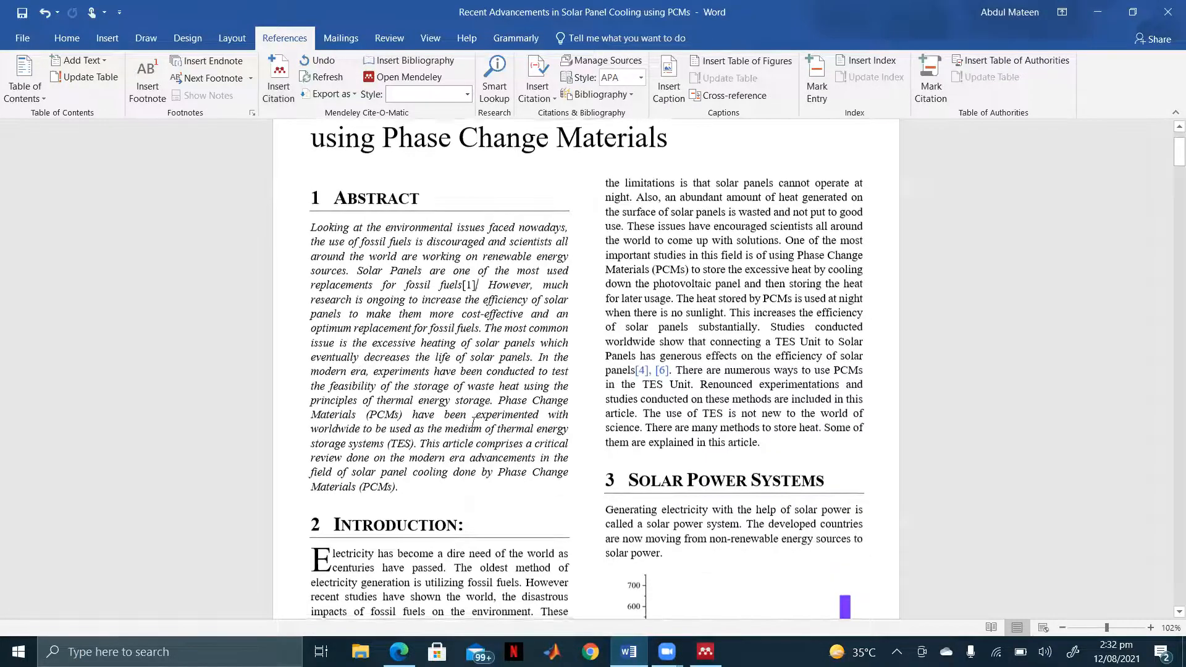
scroll(475, 423, "down", 20)
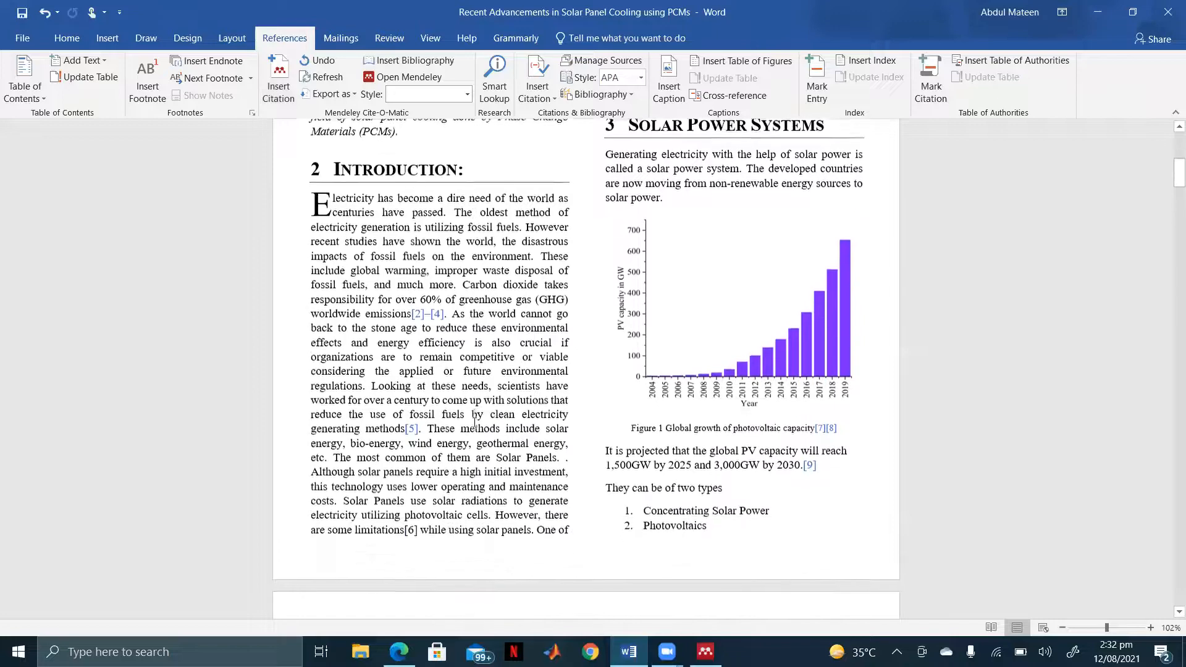
scroll(473, 423, "down", 20)
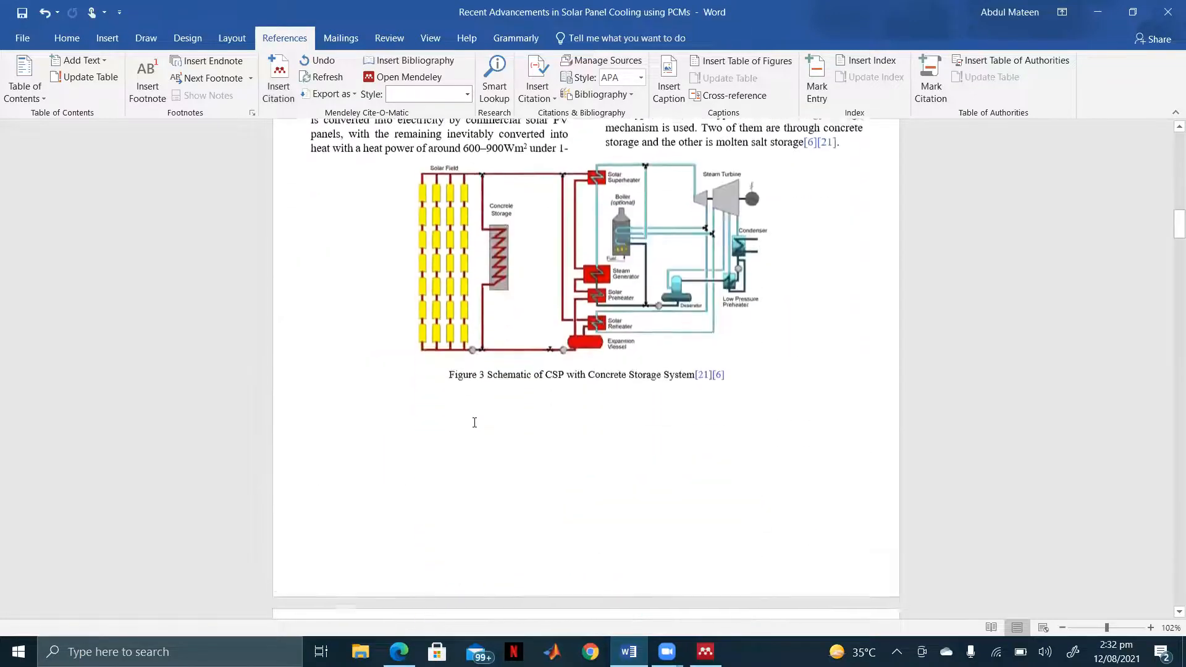
scroll(473, 425, "up", 12)
scroll(473, 425, "up", 20)
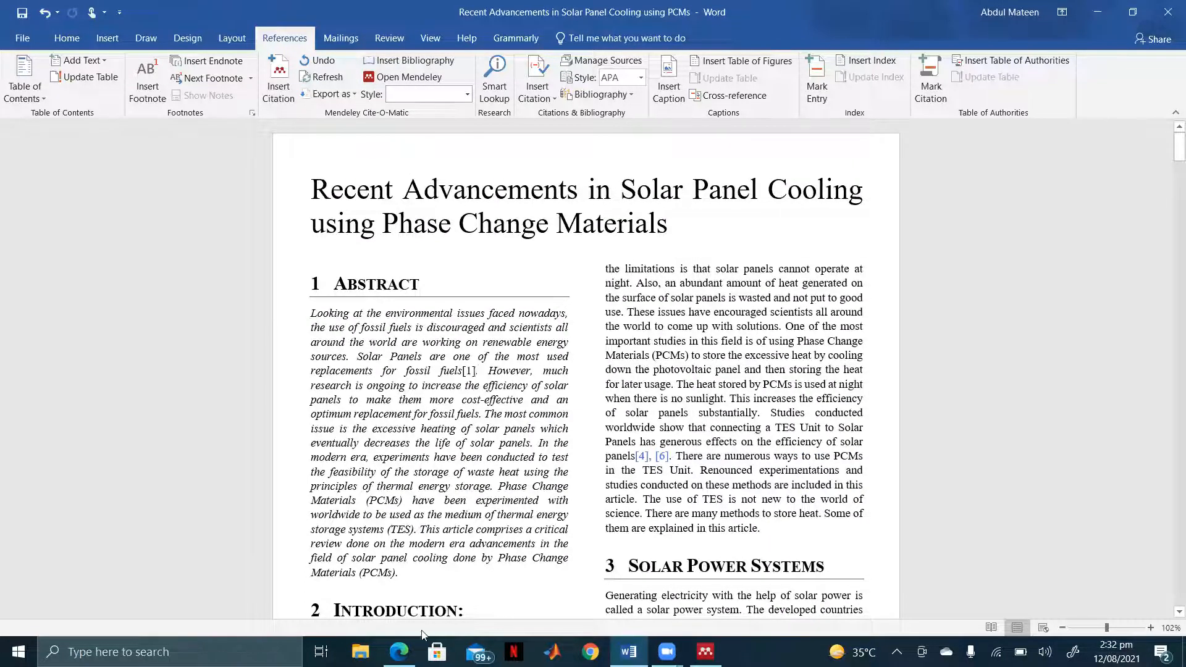
Switch to the Edge browser and go back from the ScienceDirect article to the Google Scholar results for "flow induced vibrations in heat exchangers".
left_click(399, 652)
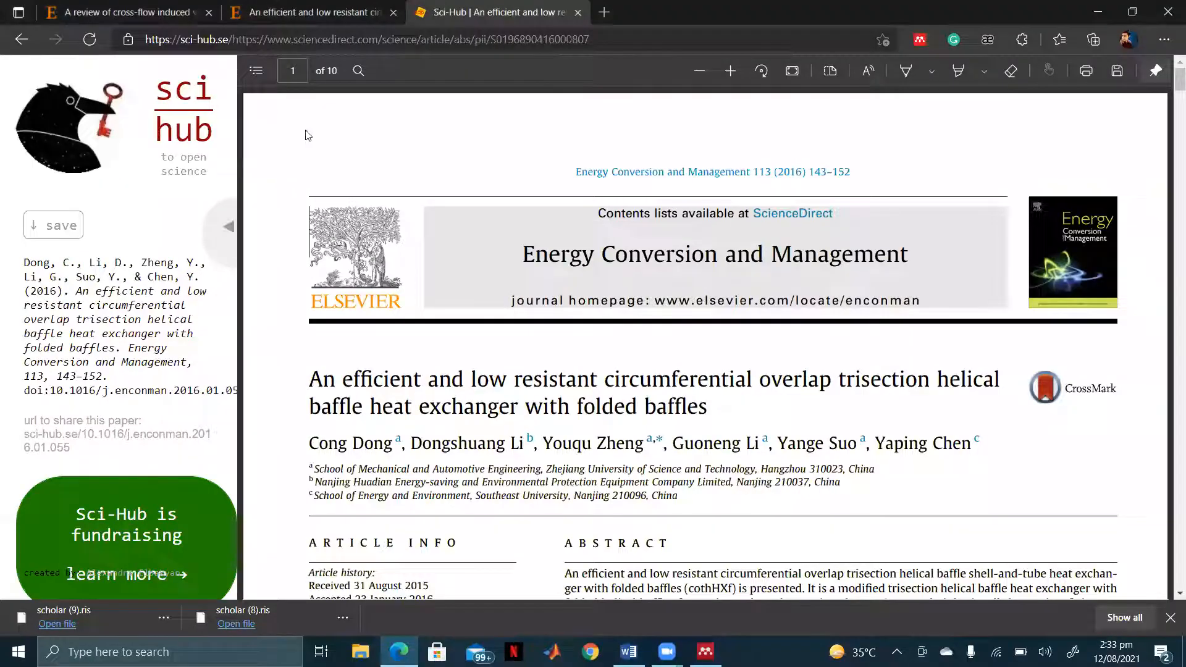
left_click(256, 13)
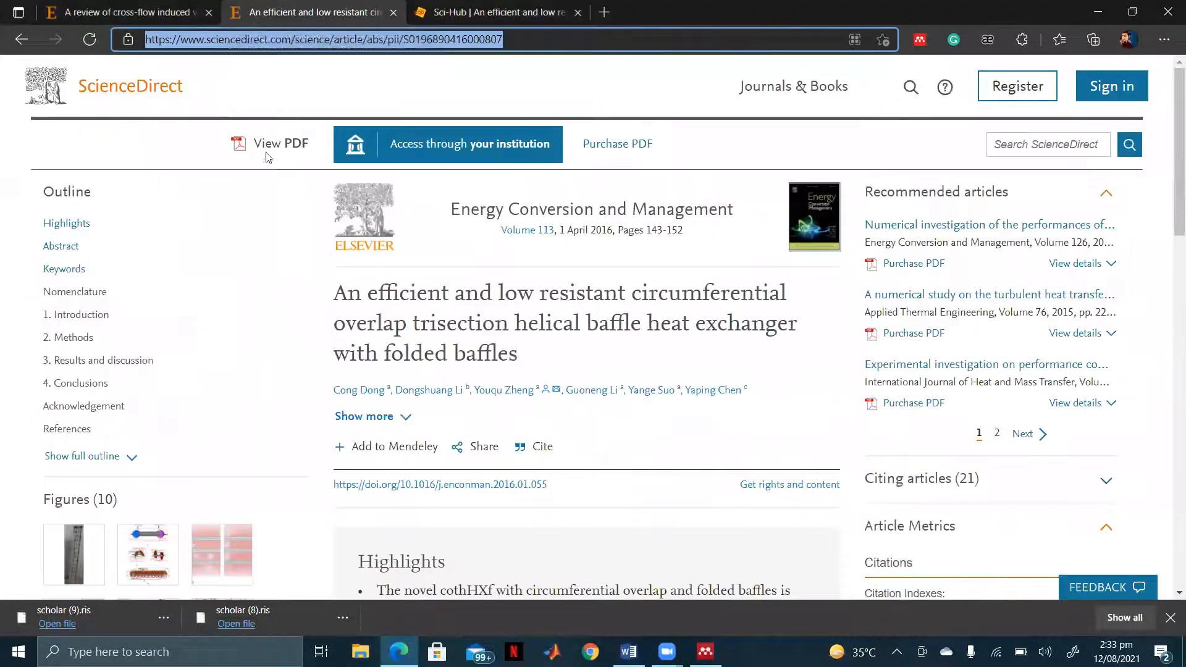
left_click(21, 39)
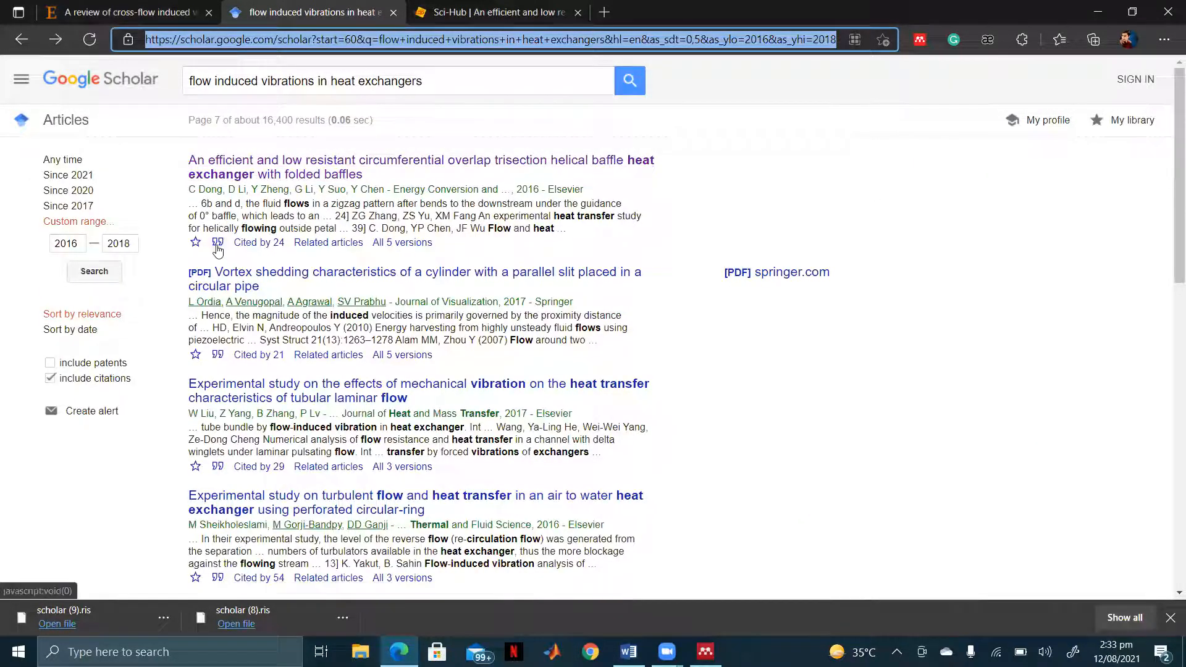
scroll(248, 338, "down", 6)
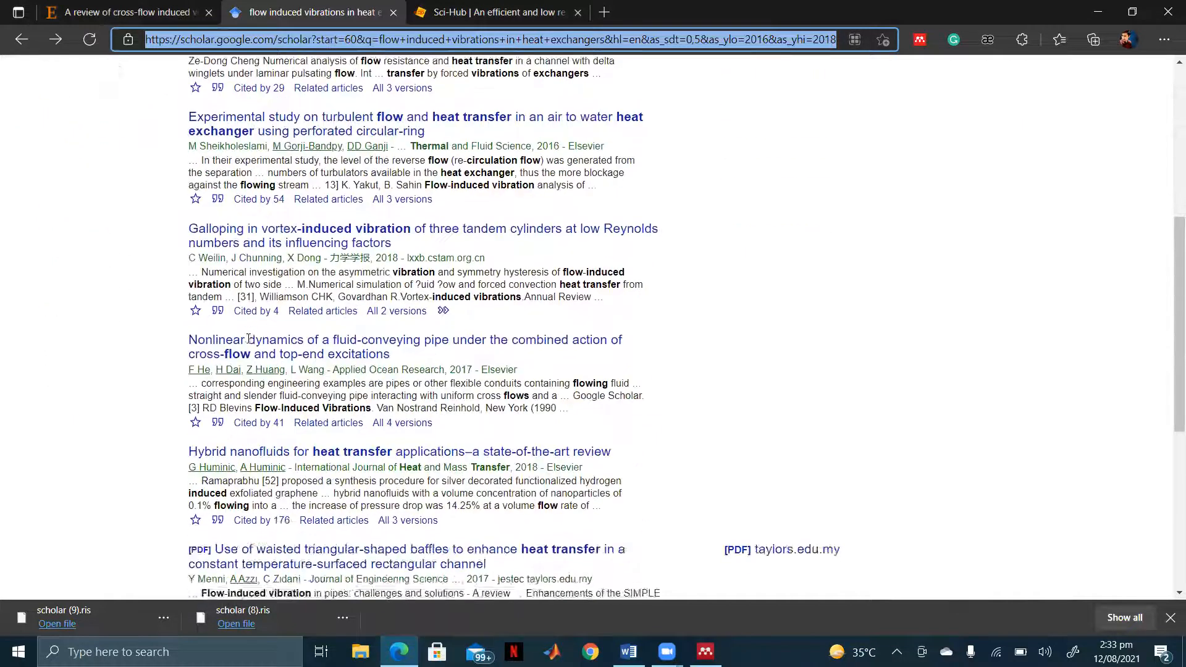
scroll(216, 288, "up", 6)
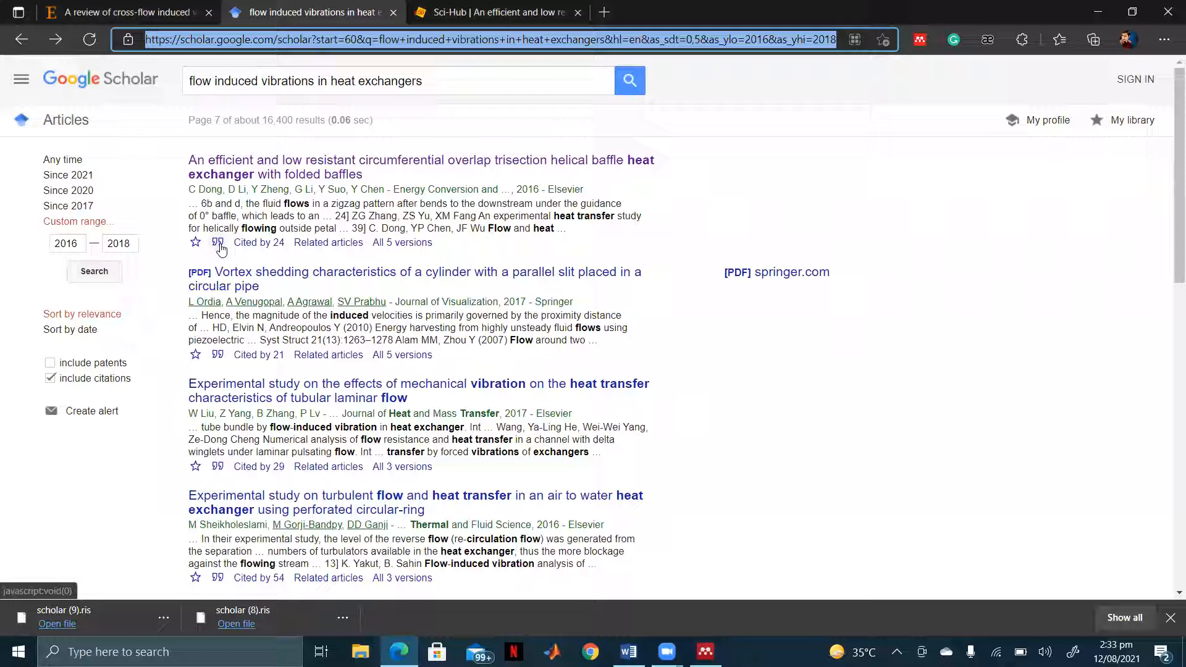
Download the RefMan citation of "An efficient and low resistant circumferential overlap trisection helical baffle heat exchanger" and import scholar (10).ris into Mendeley Desktop.
left_click(217, 243)
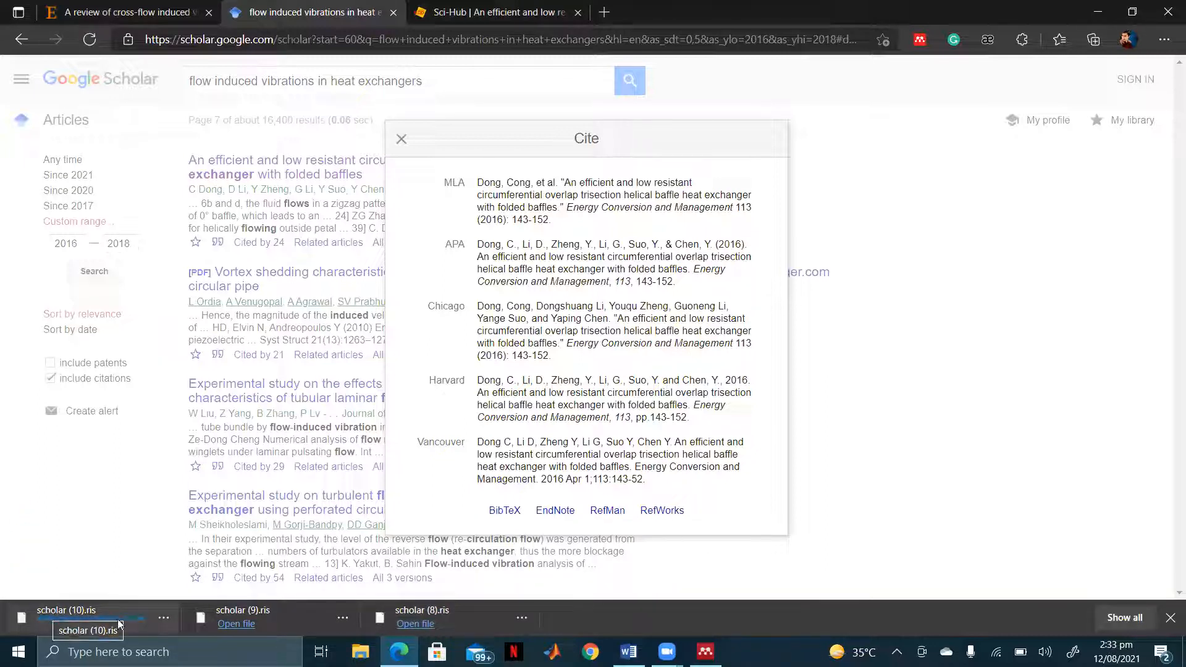
left_click(99, 614)
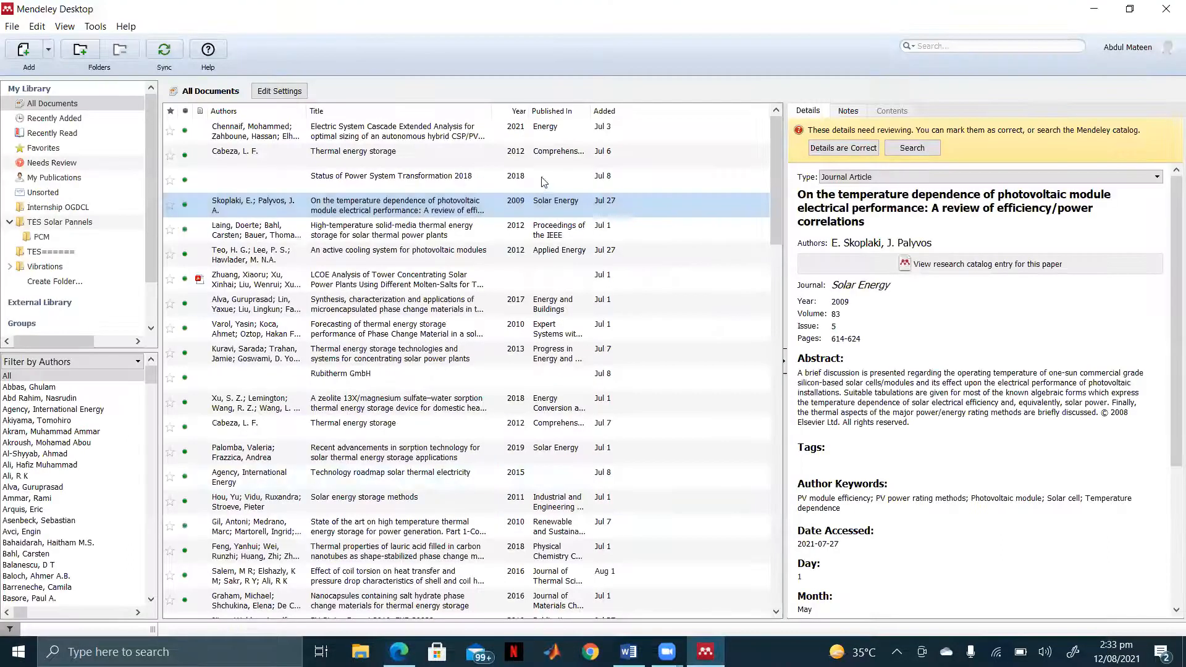
left_click(25, 51)
double_click(194, 128)
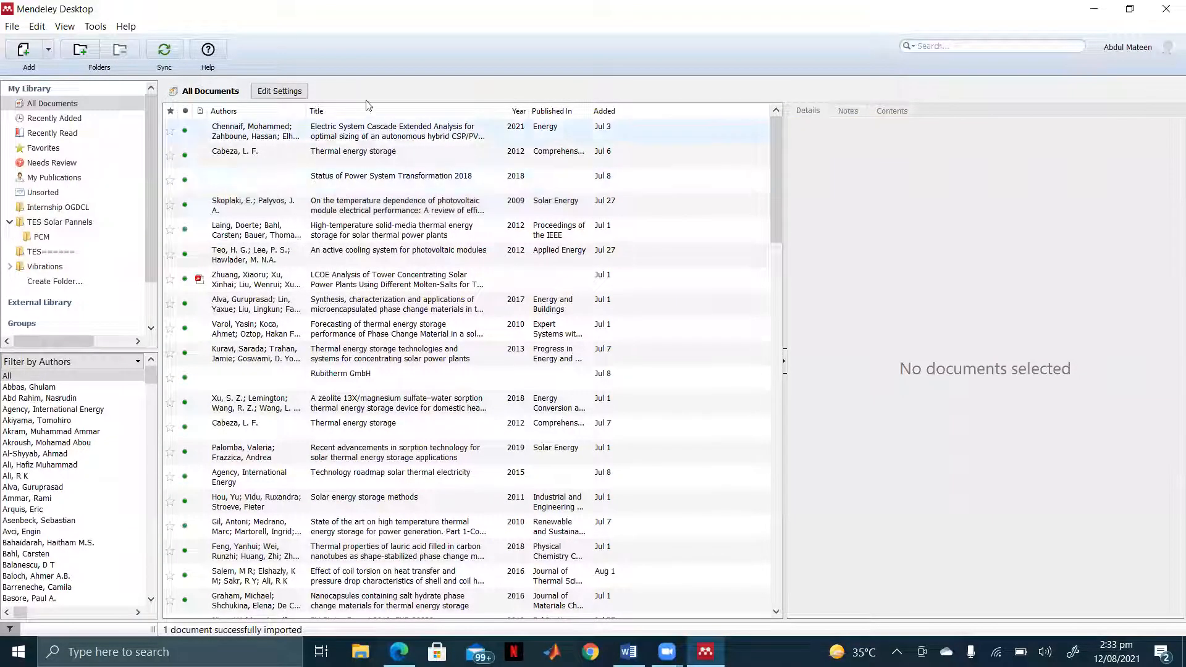
scroll(366, 369, "down", 5)
scroll(365, 369, "up", 5)
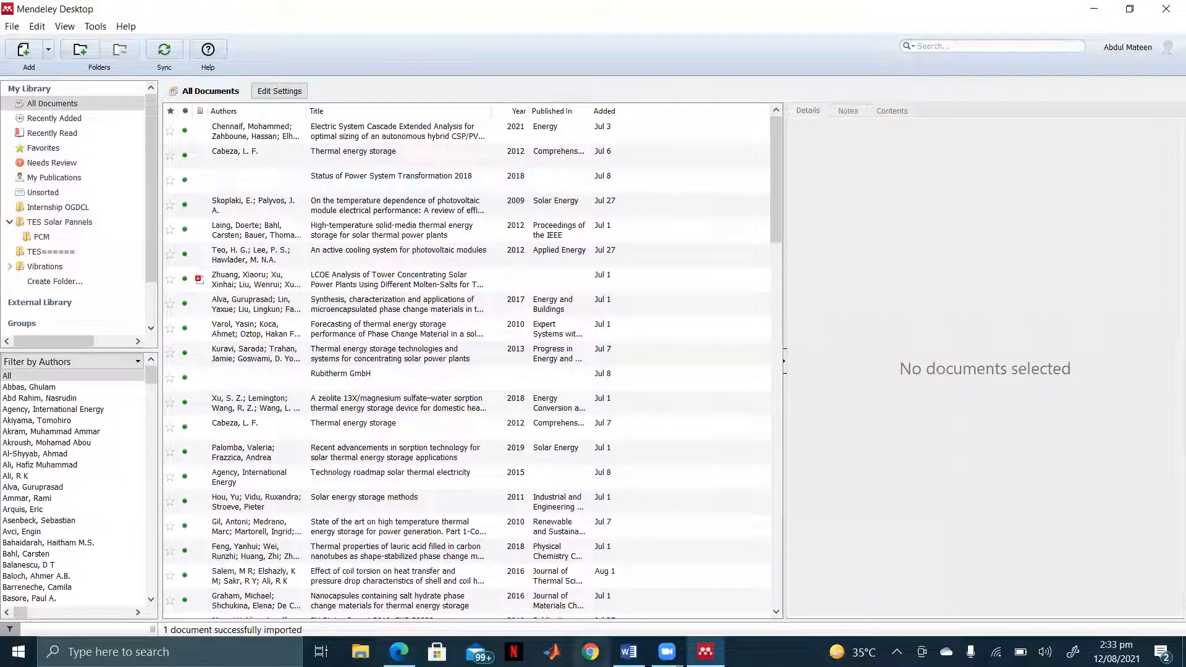
Start a Mendeley citation in the Word paper and select "Electric System Cascade Extended Analysis" in the Mendeley library.
left_click(629, 652)
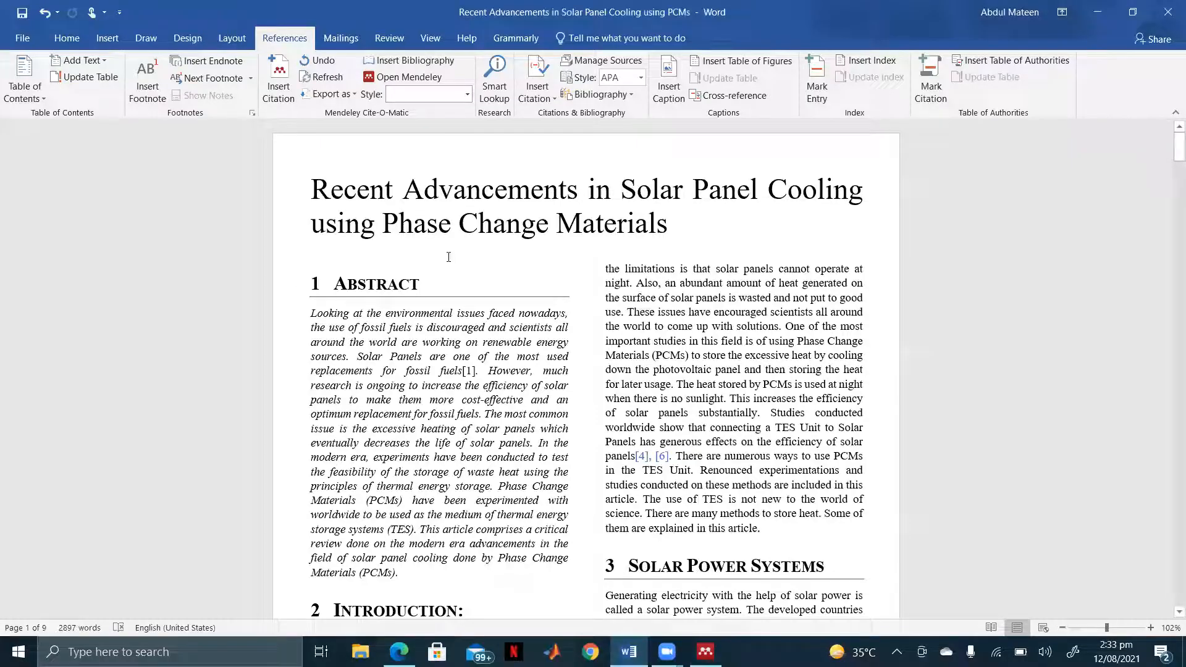
left_click(285, 94)
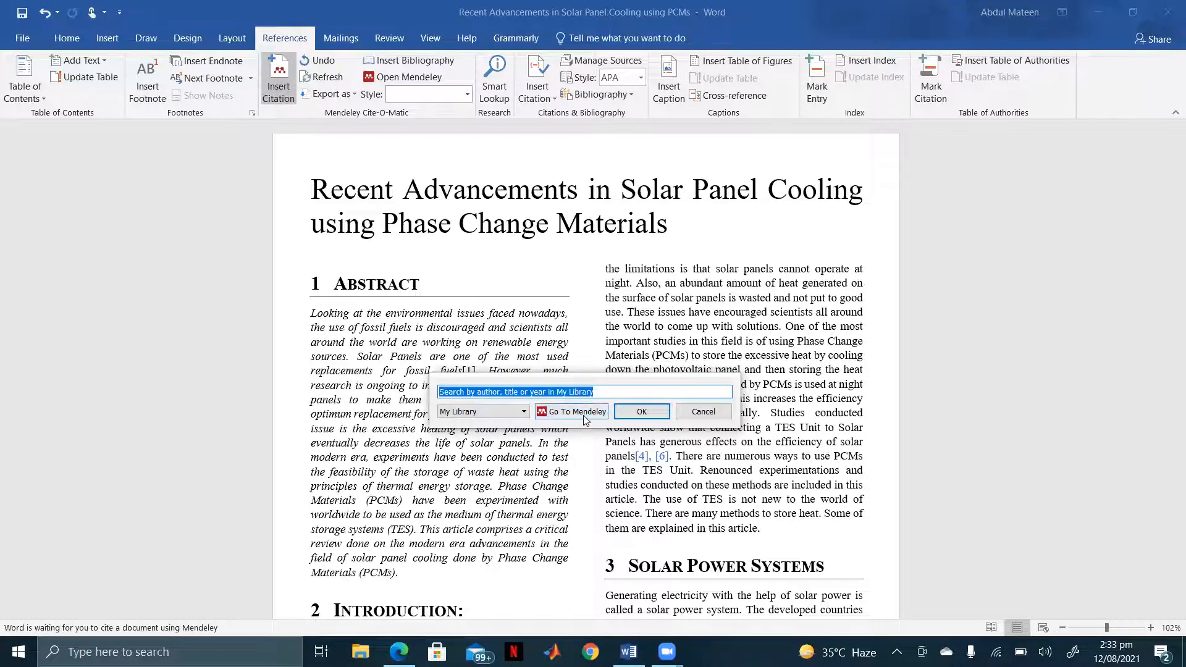
left_click(586, 412)
left_click(460, 137)
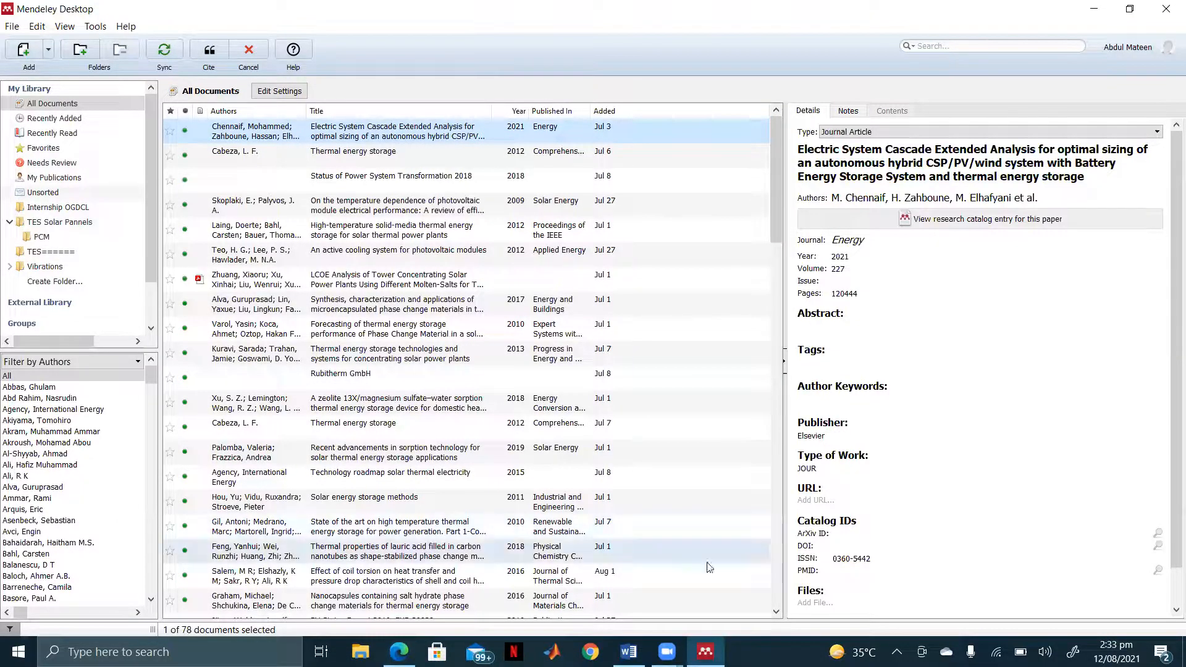
Switch to the Edge browser, close the first result's citation formats and view the paper's Sci-Hub copy.
left_click(401, 538)
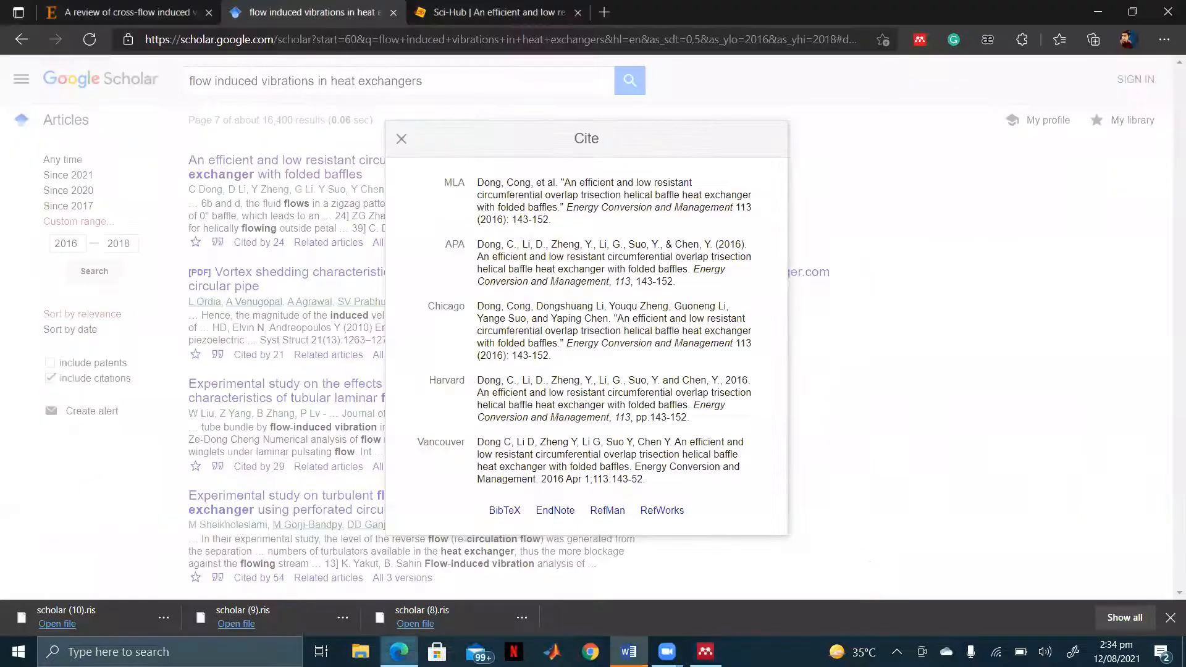
left_click(397, 146)
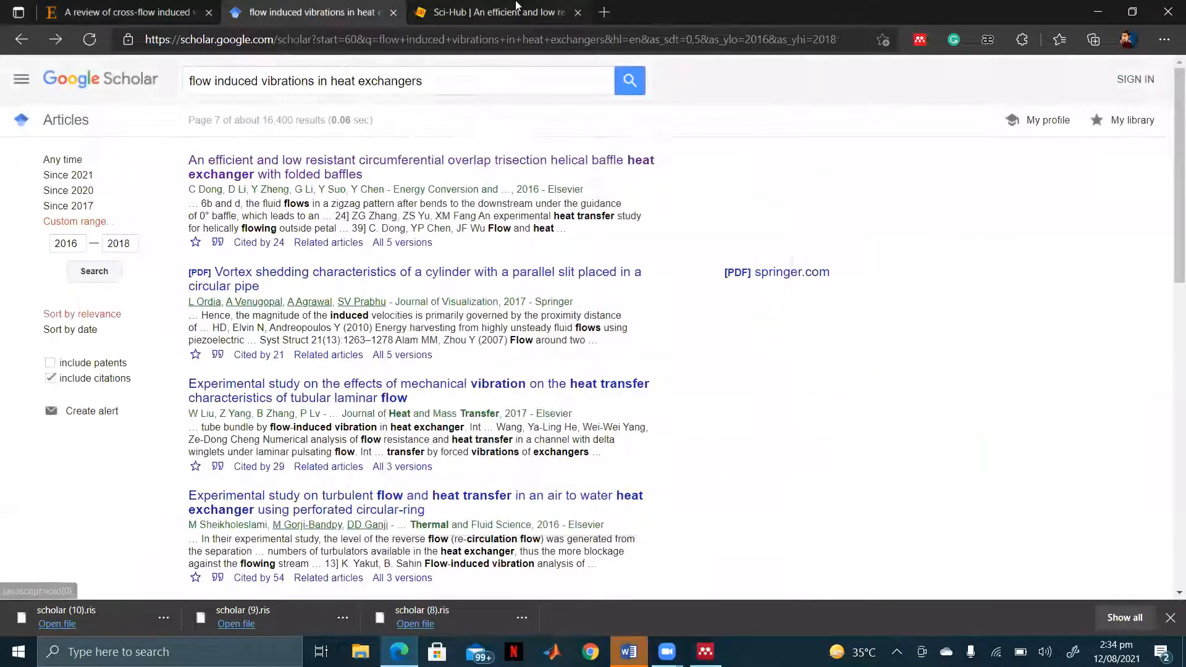
left_click(480, 8)
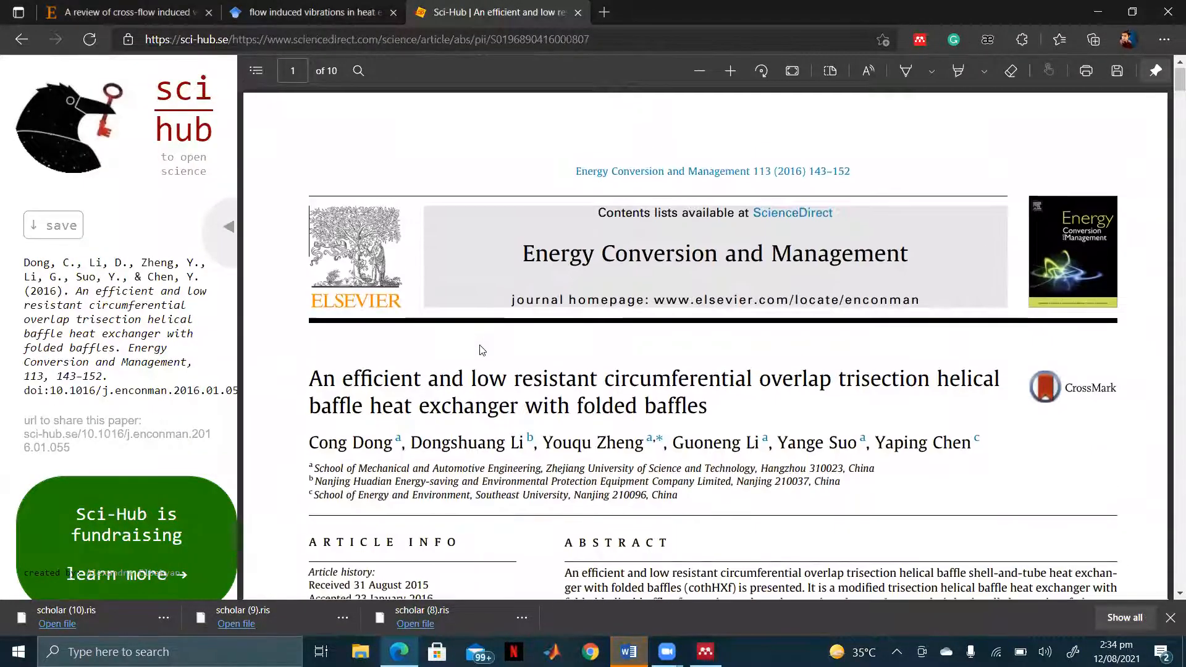
left_click(312, 12)
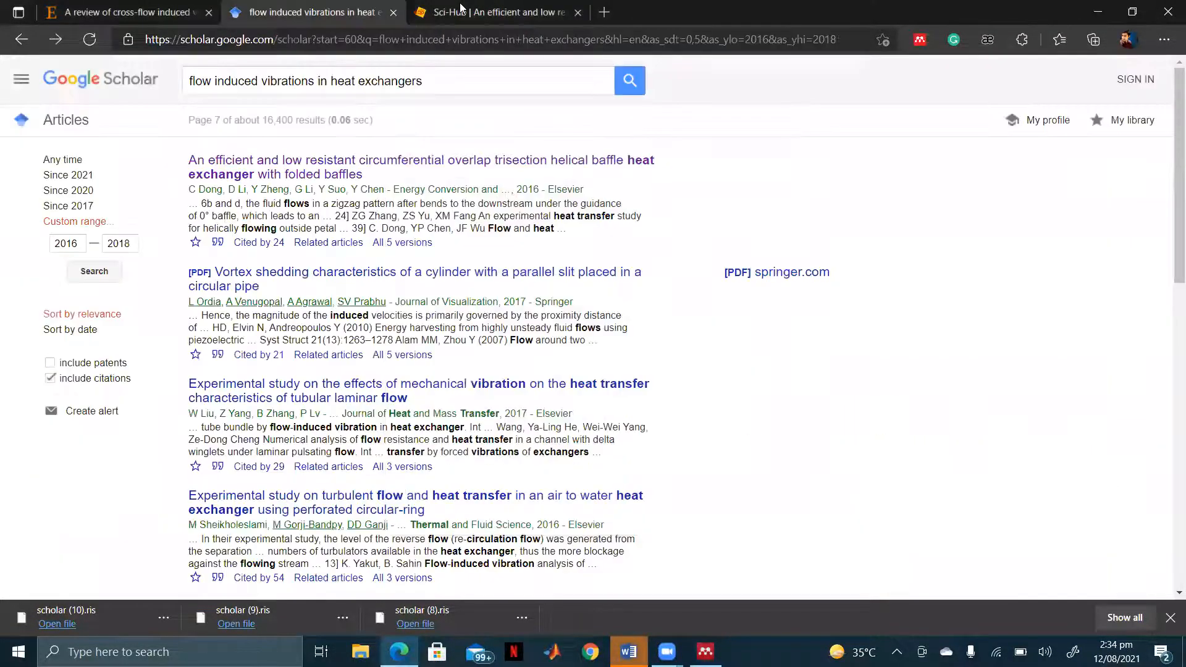
Skim the Springer PDF of "Vortex shedding characteristics of a cylinder with a parallel slit" and return to the Scholar results.
left_click(350, 272)
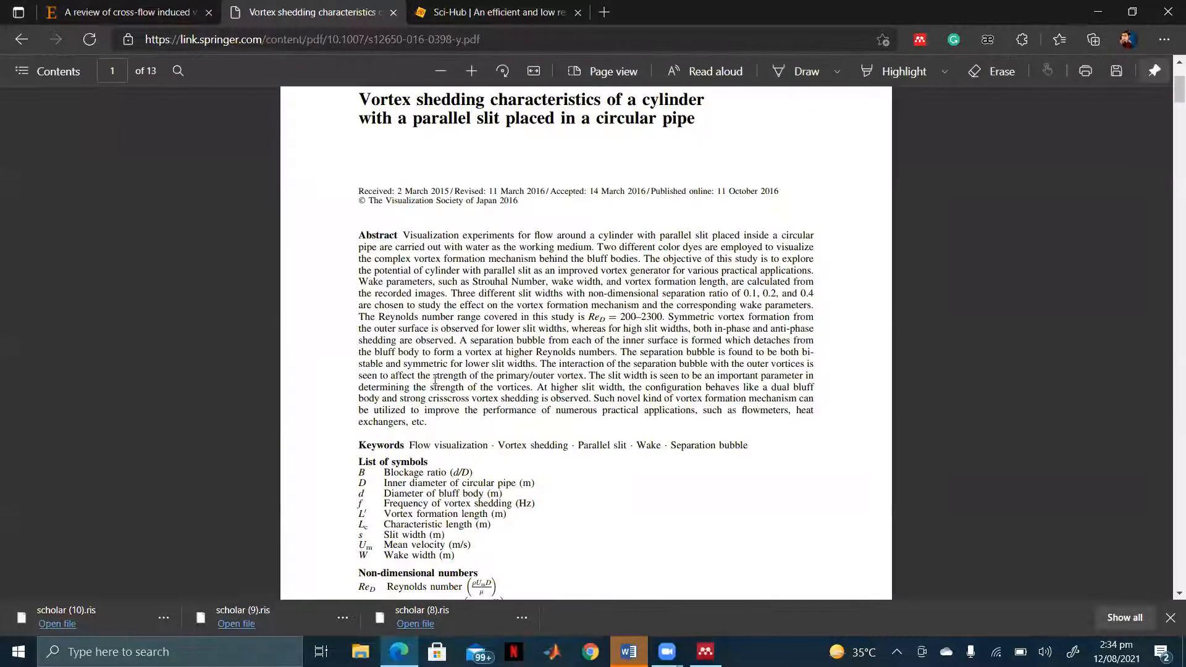
scroll(454, 354, "up", 3)
scroll(455, 353, "down", 10)
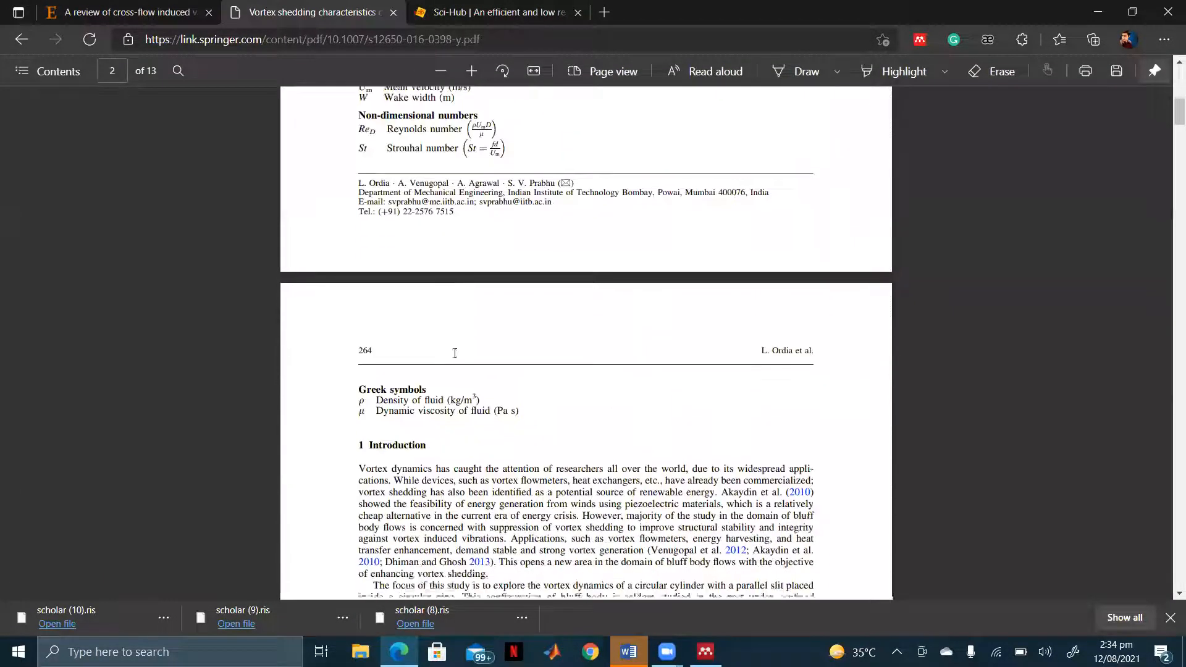
scroll(72, 119, "up", 10)
left_click(21, 39)
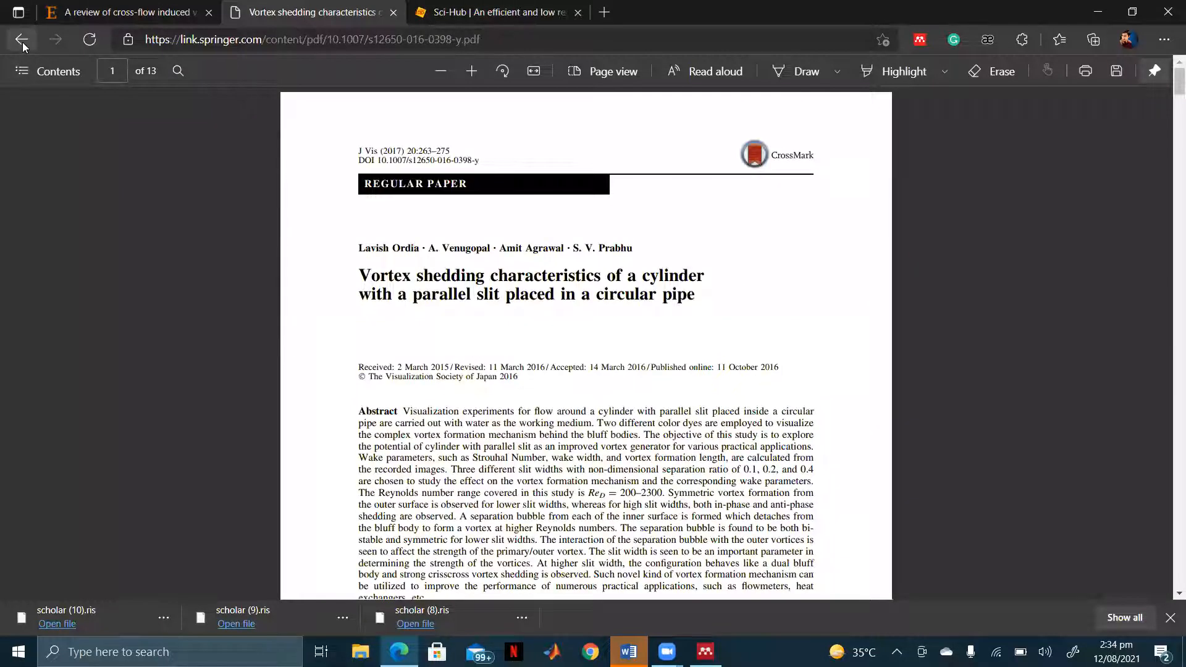
Open the folded baffles heat exchanger article on ScienceDirect and add it to the Vibrations folder in Mendeley.
left_click_drag(387, 162, 356, 161)
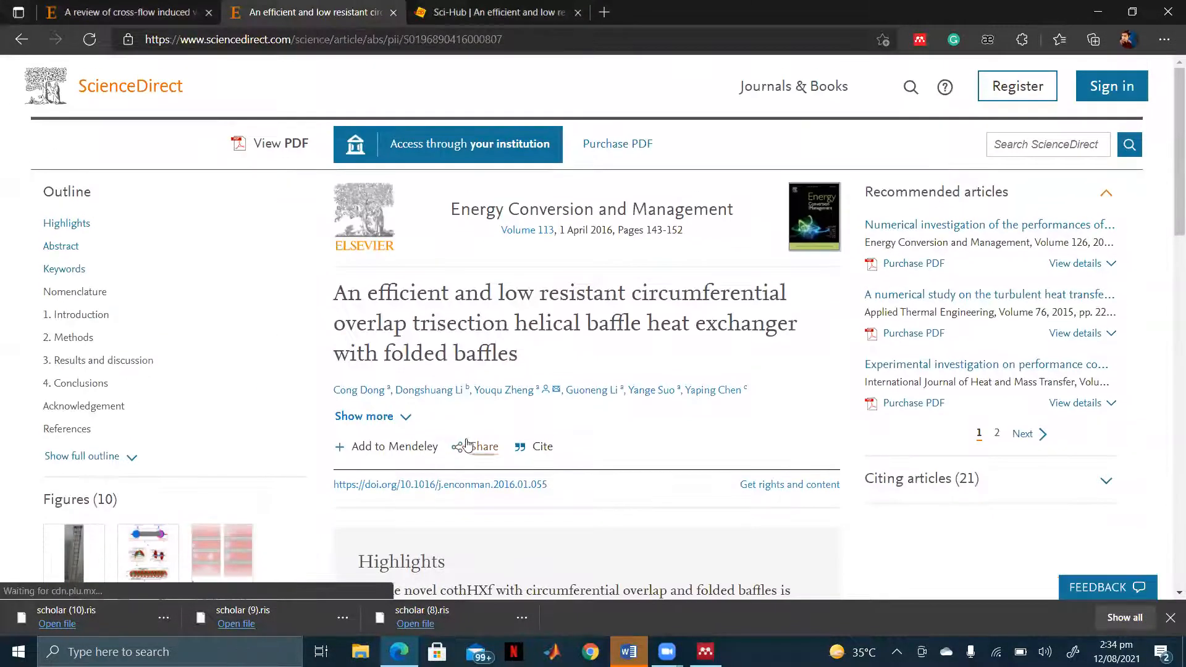
left_click(390, 451)
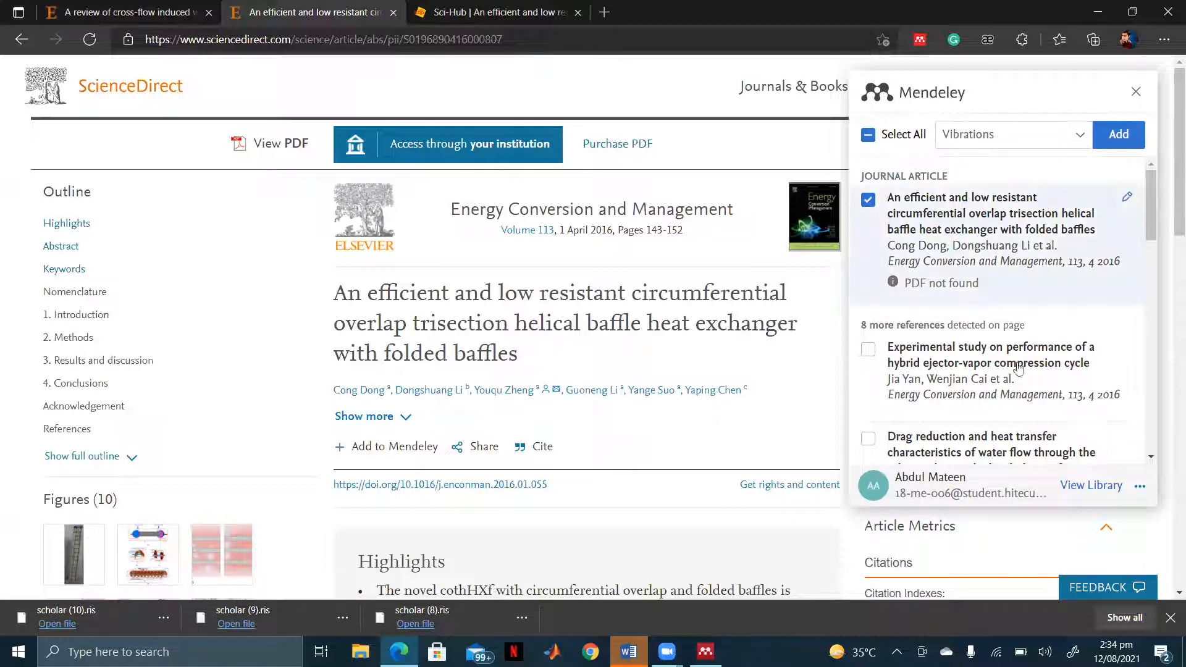
left_click(1113, 147)
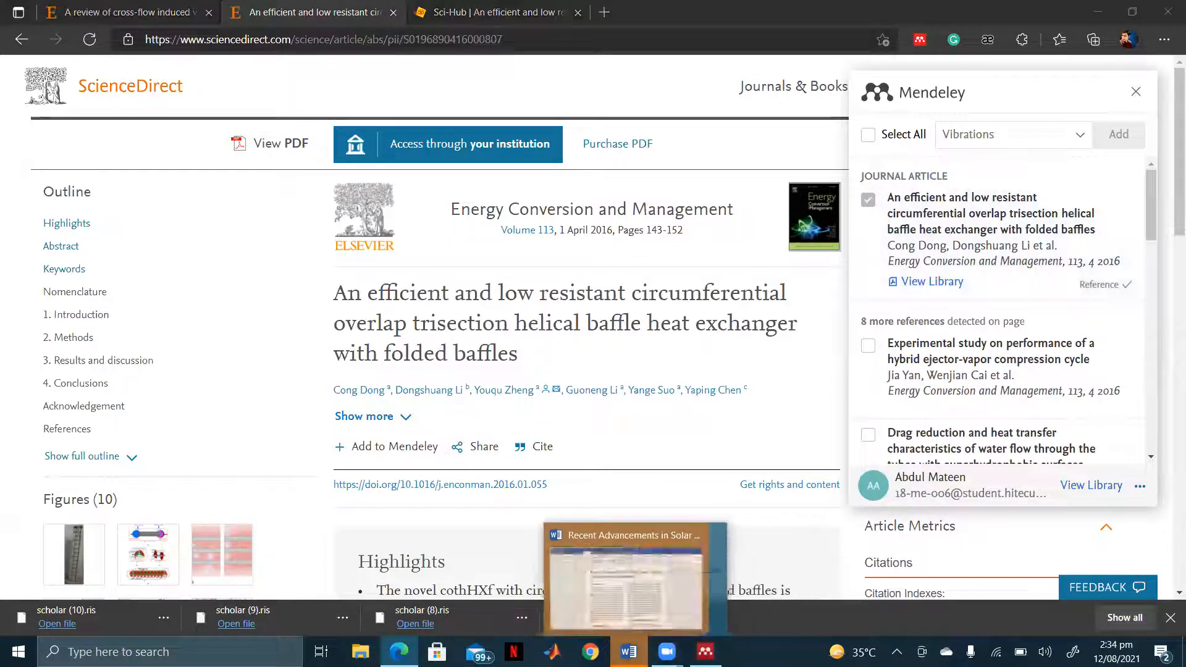
Open Mendeley Desktop from the Word paper and look over the downloads available for import and the All Documents list.
left_click(618, 568)
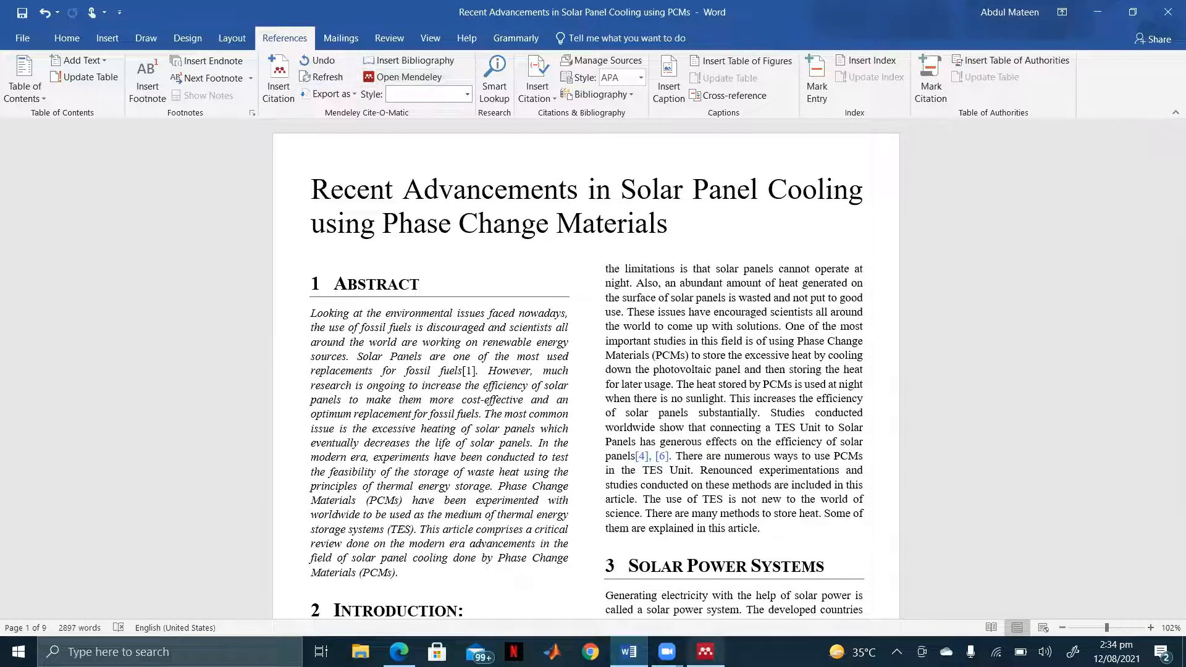
left_click(409, 77)
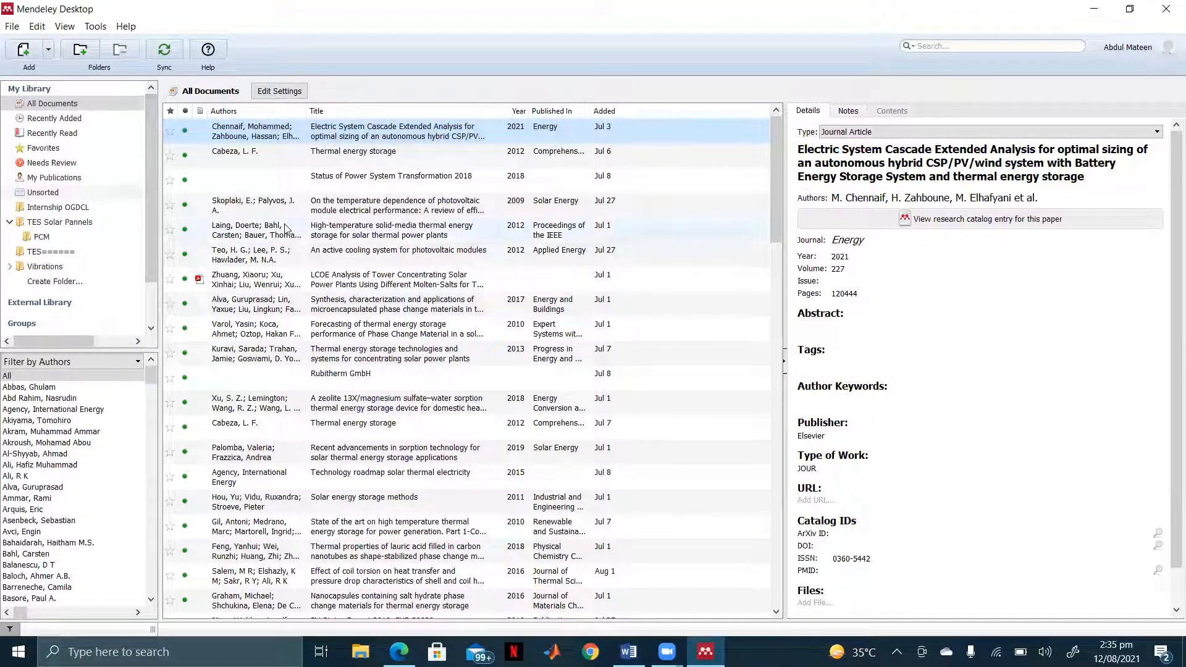
left_click(22, 52)
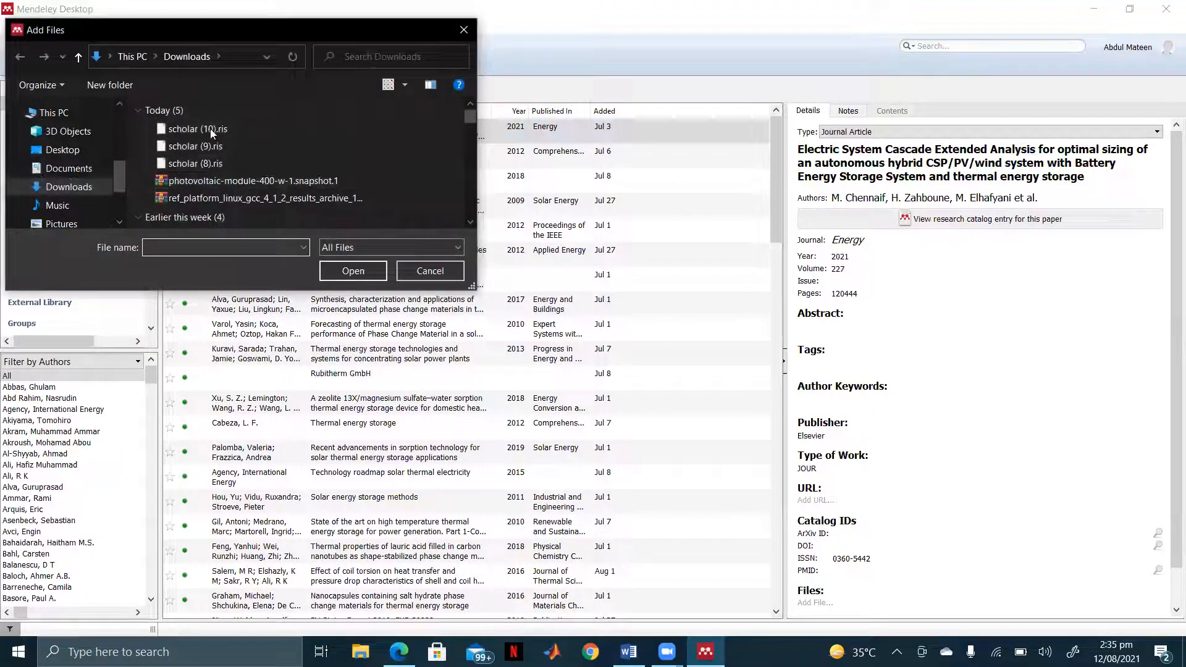
left_click(423, 272)
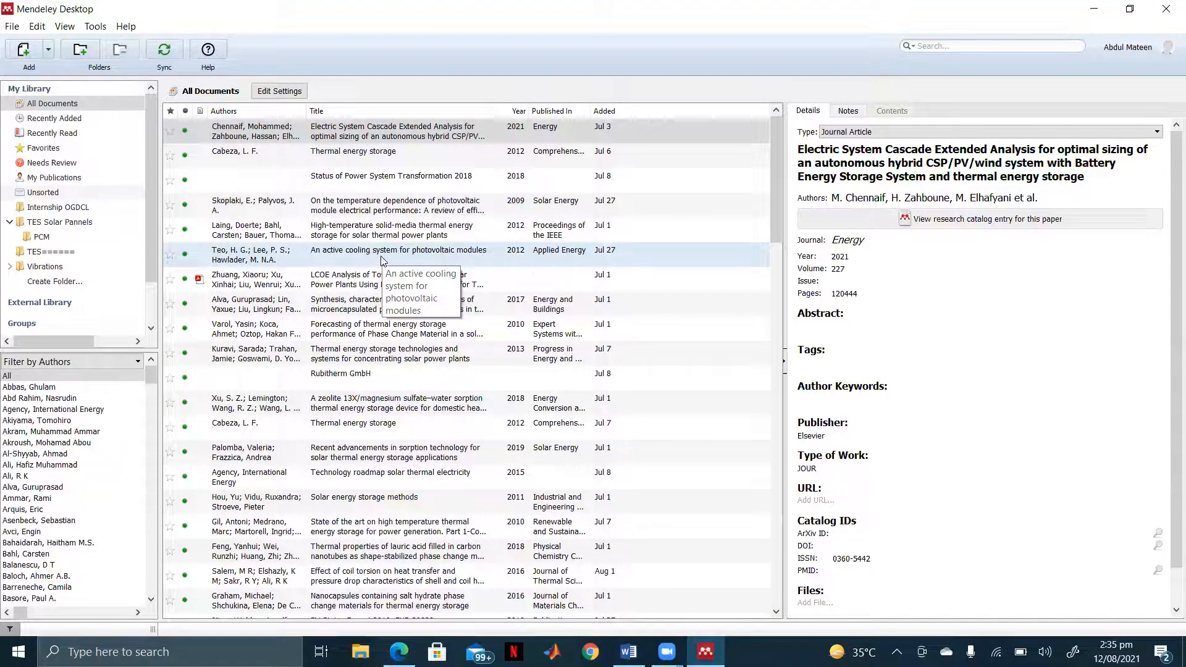
scroll(433, 241, "down", 4)
scroll(451, 231, "up", 4)
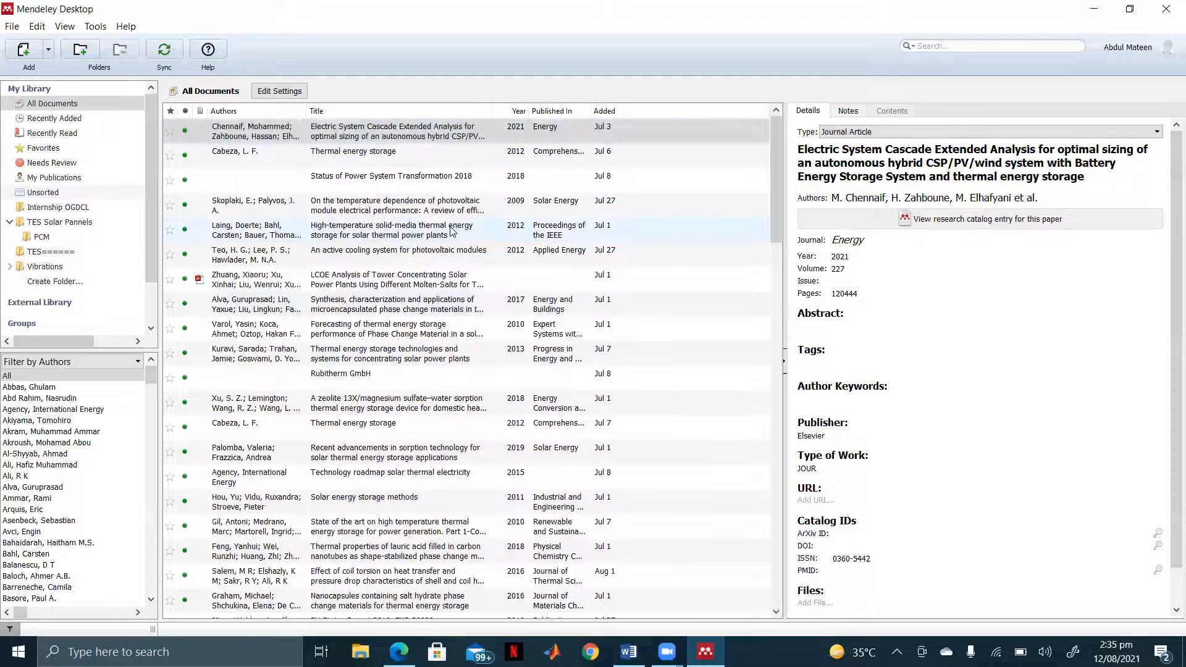
scroll(365, 284, "down", 3)
scroll(364, 284, "up", 3)
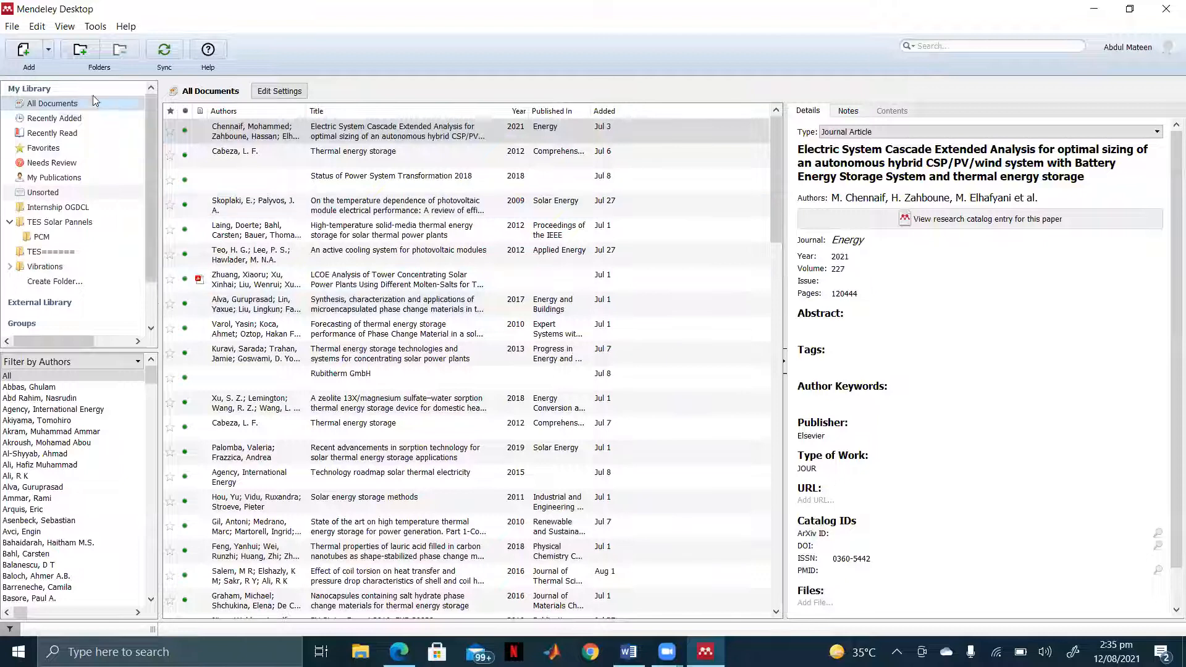
Create a new Mendeley library folder named "vib".
left_click(84, 50)
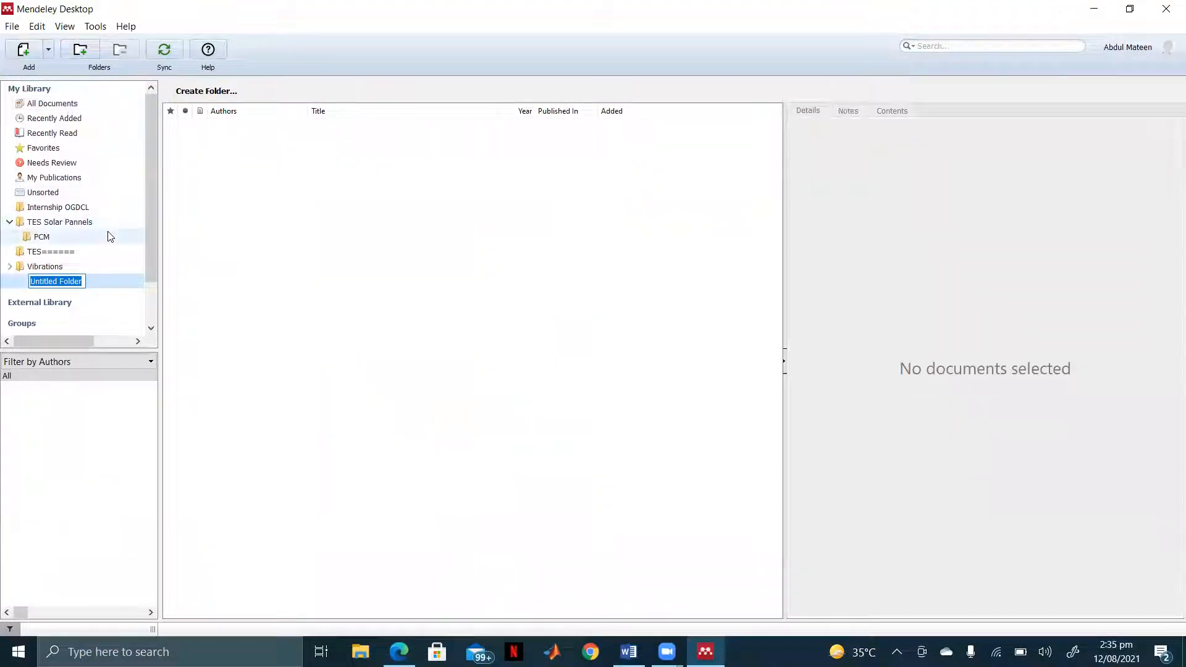
type("d")
key("BackSpace")
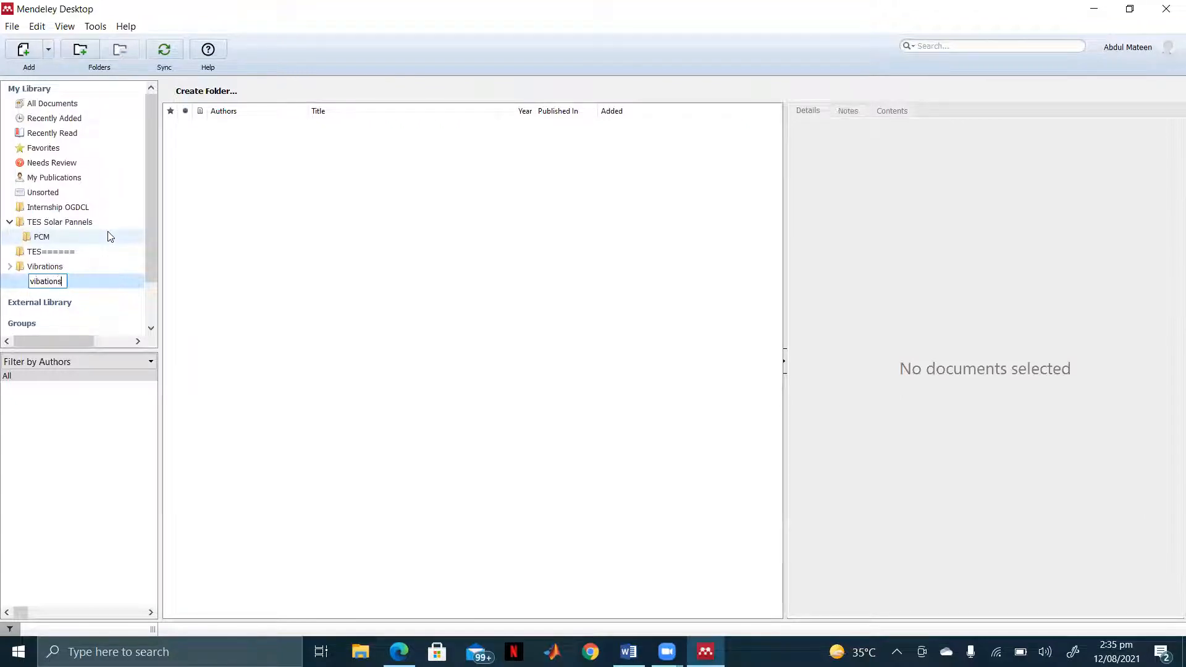
type("vibations")
key("BackSpace")
key("BackSpace")
key("BackSpace")
key("BackSpace")
key("BackSpace")
key("BackSpace")
key("Return")
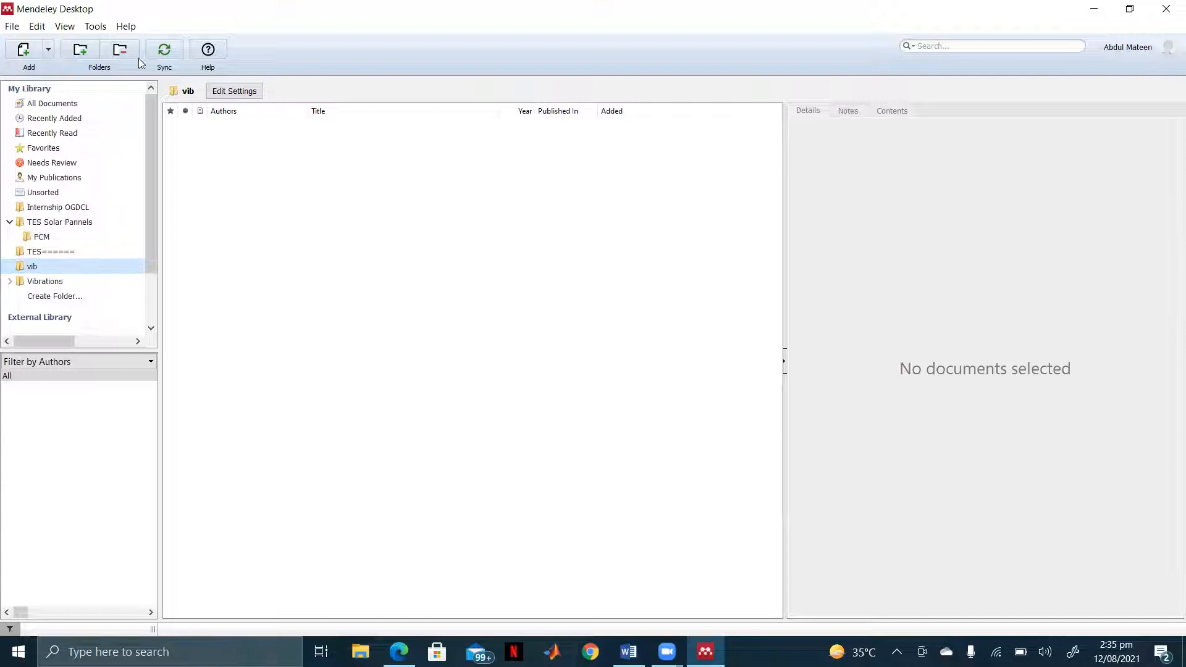
View the files available to add to the vib folder, and open the PCM folder under TES Solar Pannels.
left_click(24, 66)
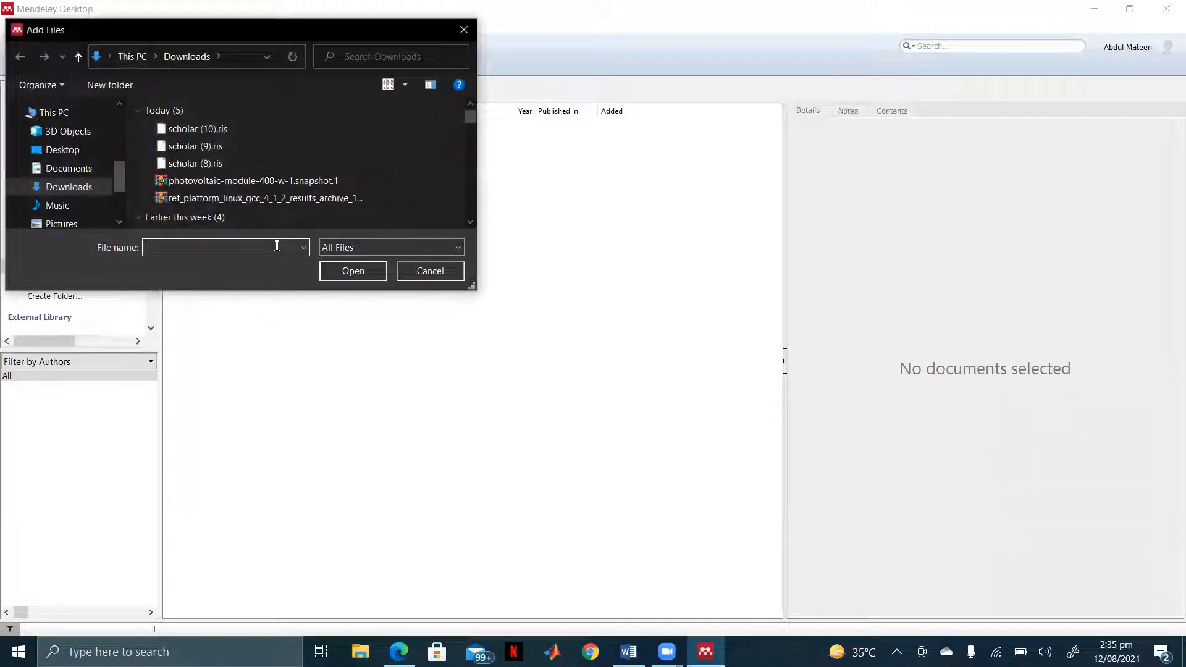
left_click(420, 276)
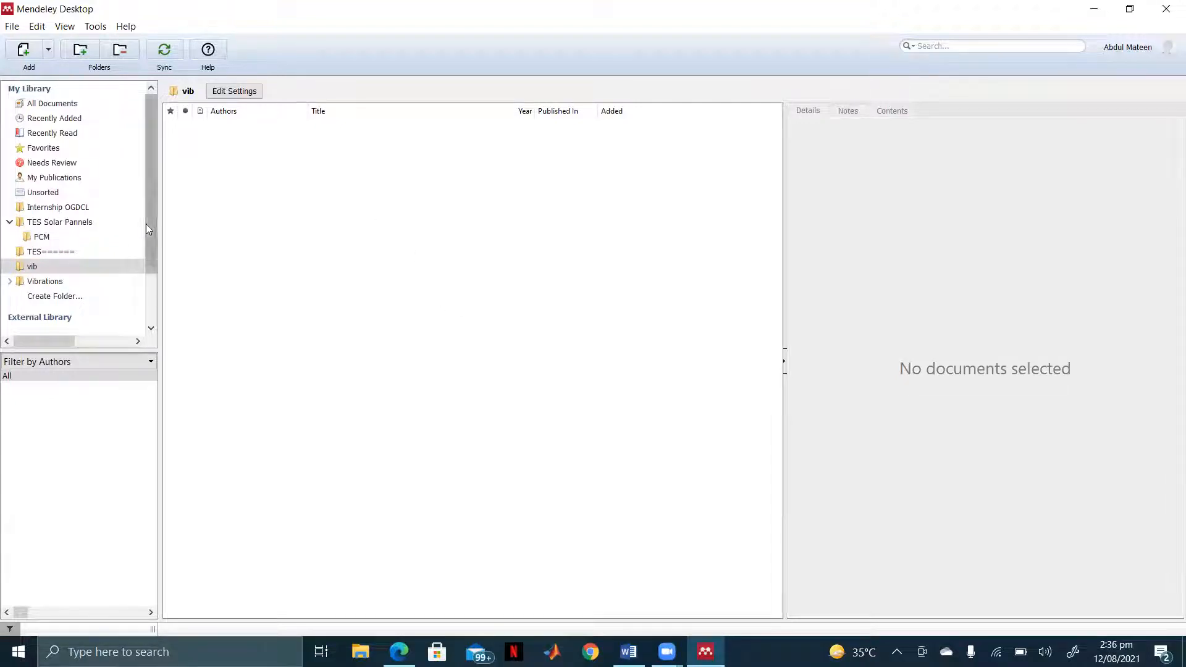
left_click(75, 240)
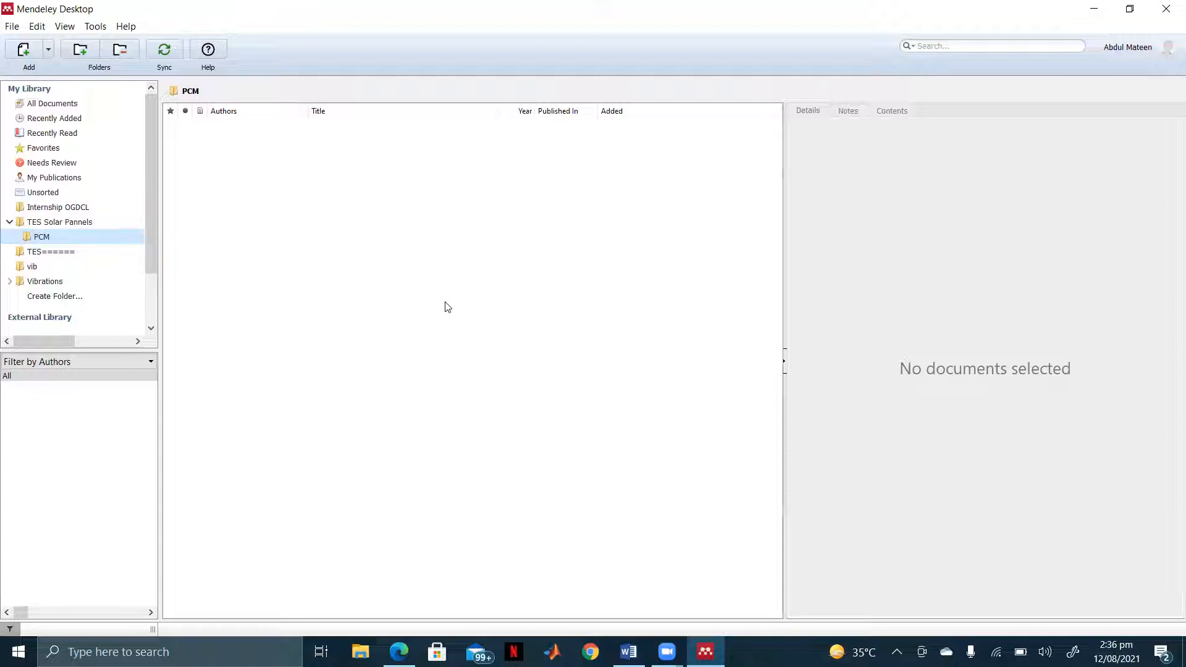
mouse_move(651, 644)
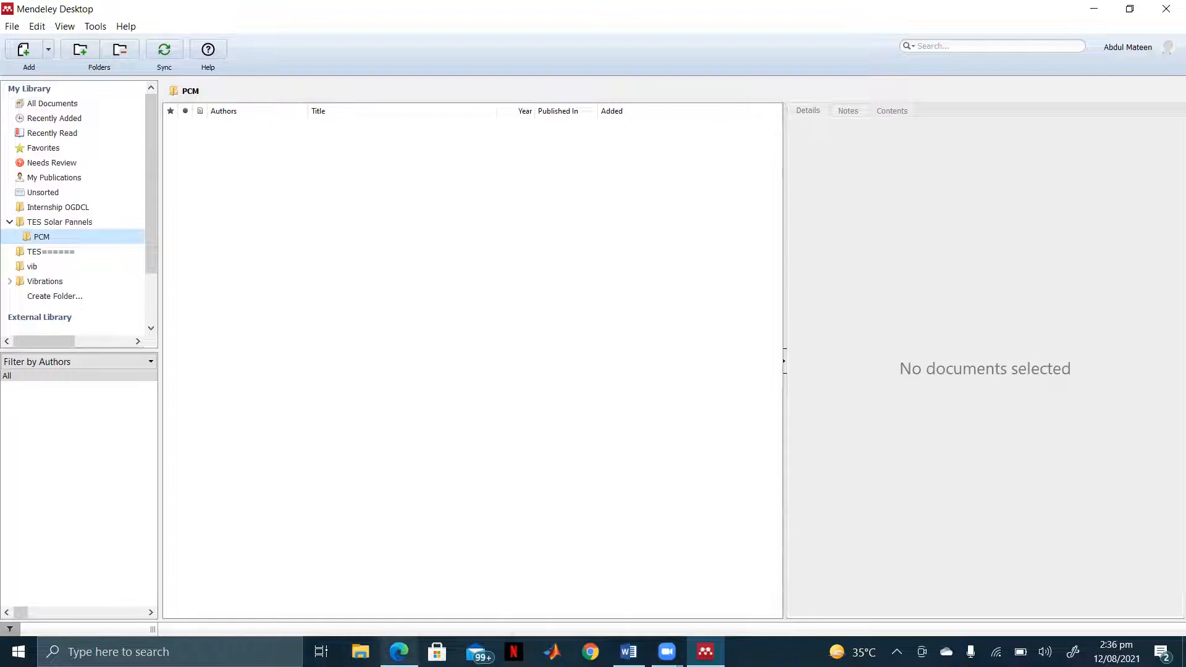
Switch to Edge and view the Scholar results "Vortex shedding characteristics of a cylinder" and "Experimental study on the effects of mechanical vibration".
left_click(399, 651)
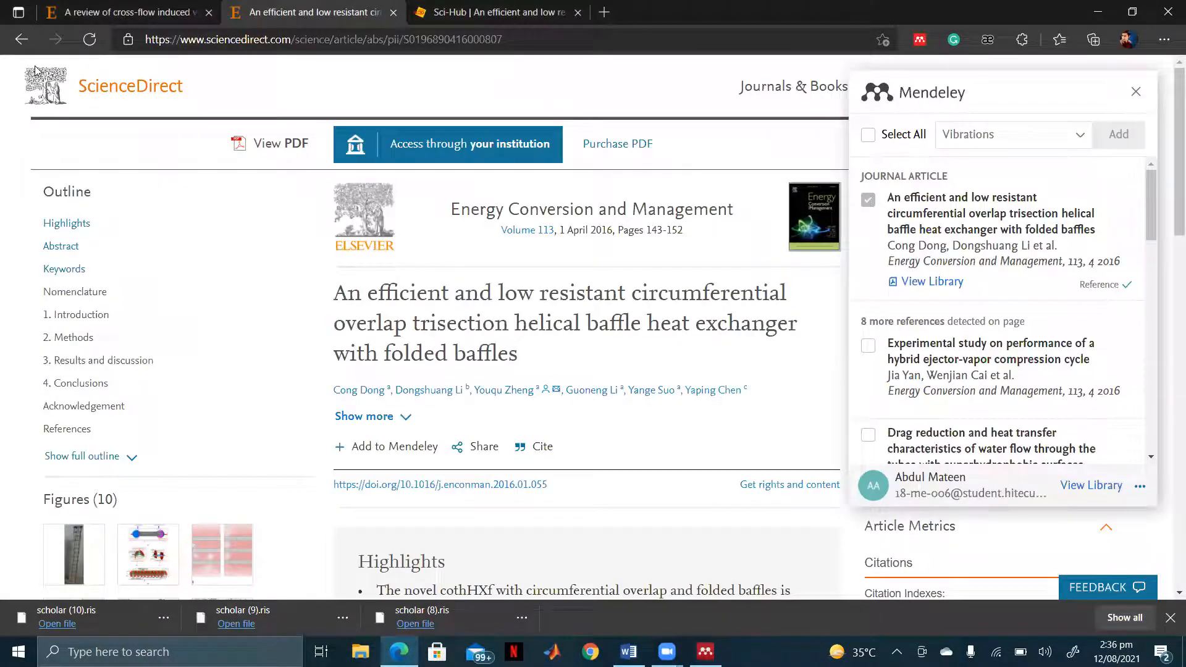
left_click(22, 39)
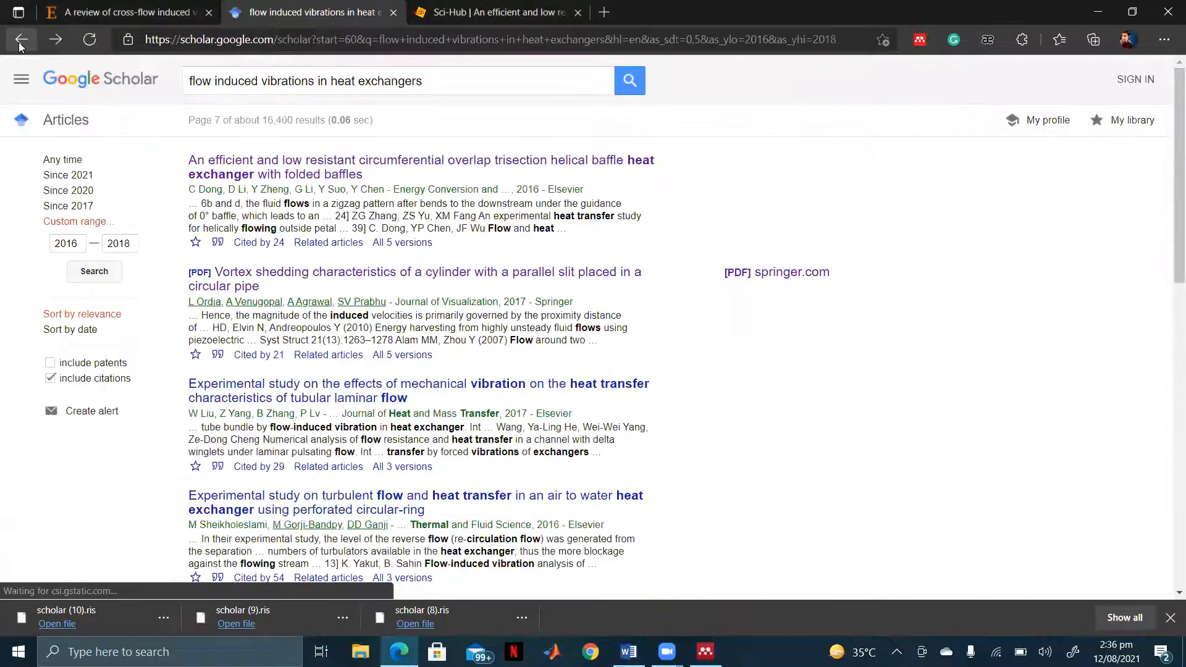
left_click(294, 273)
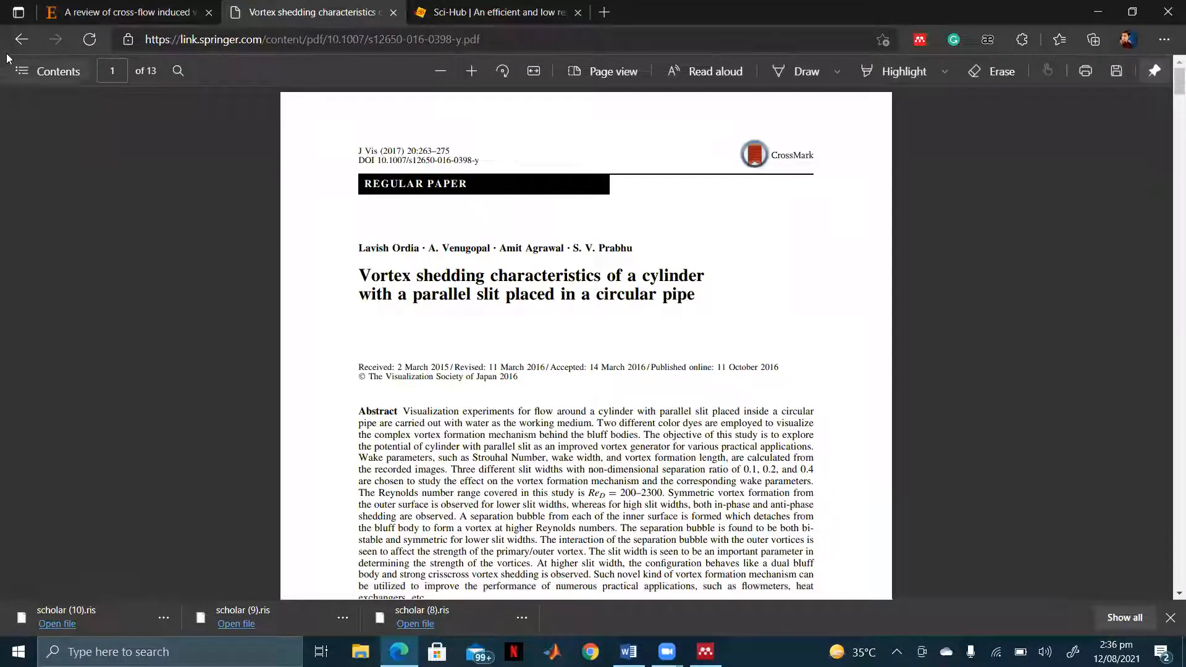
left_click(22, 39)
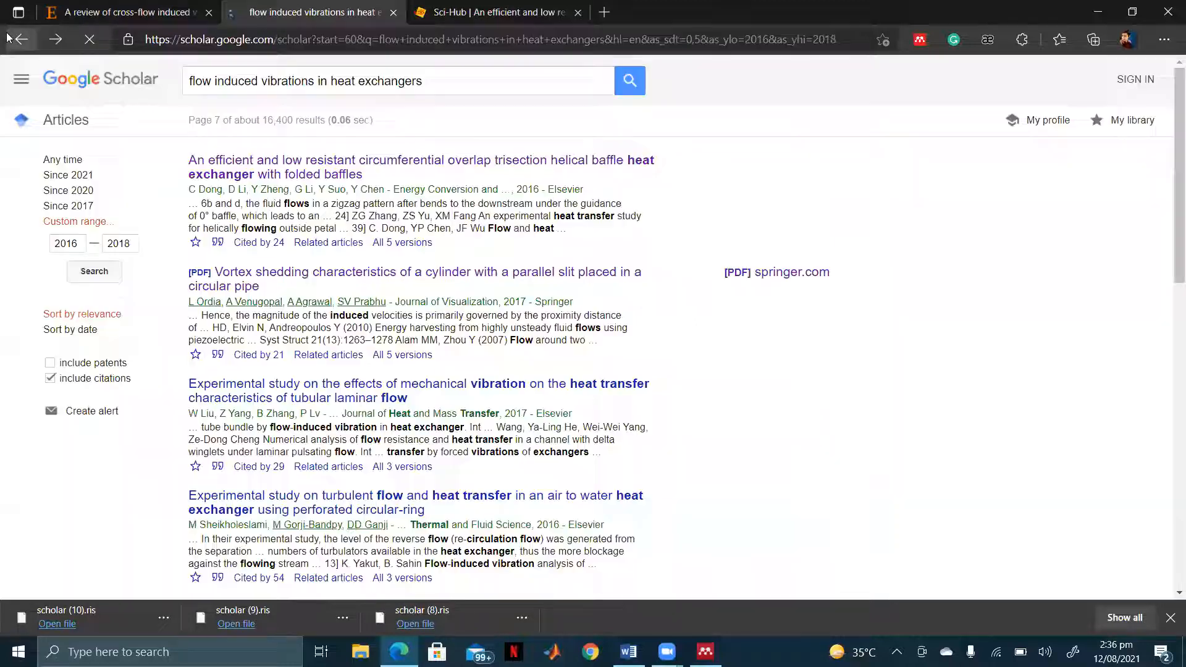
left_click(340, 393)
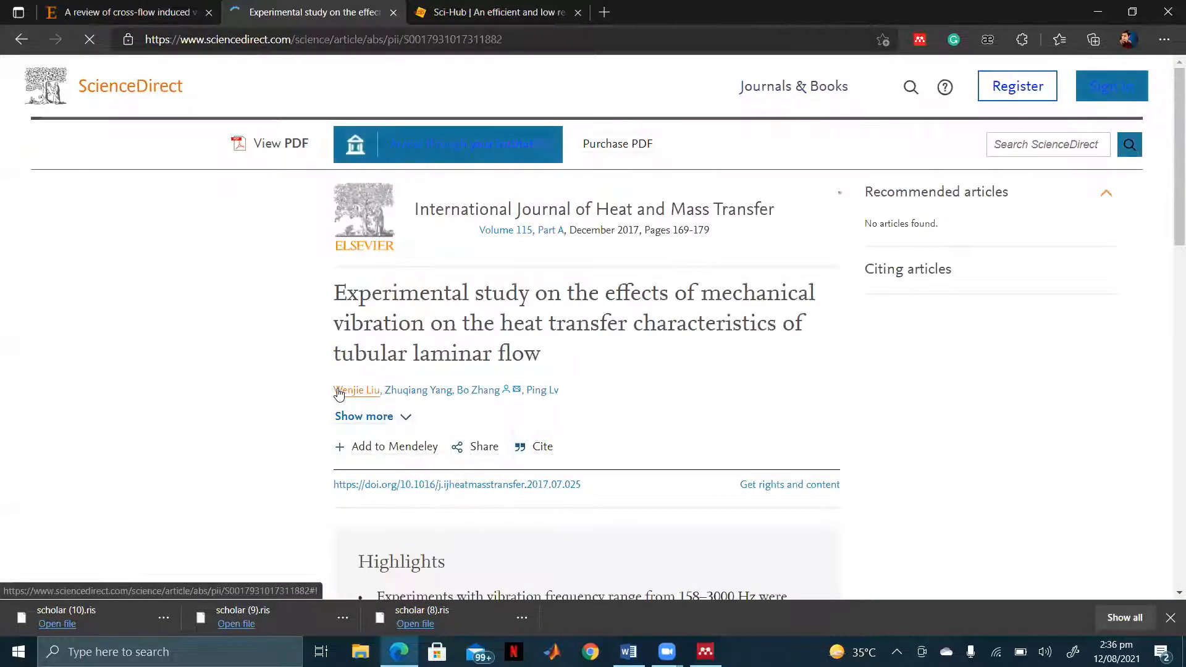
Browse the Scholar results by viewing the articles on turbulent flow with perforated circular-ring, fluid-conveying pipe dynamics, and energy and cost optimization.
left_click(20, 39)
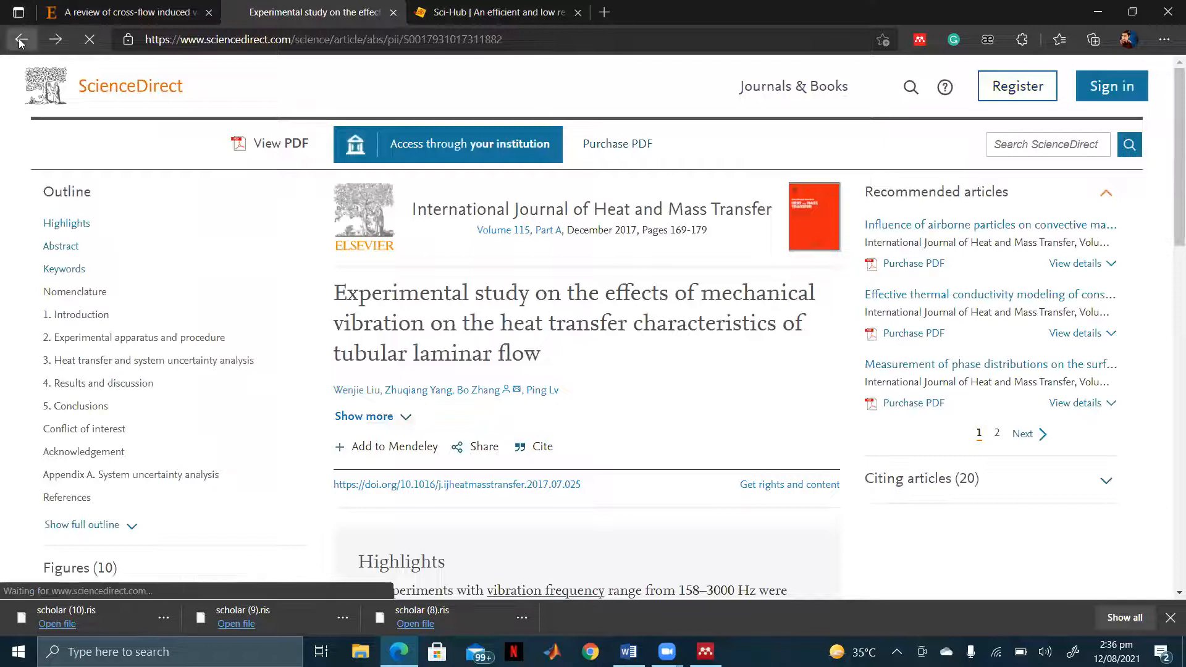
left_click(328, 513)
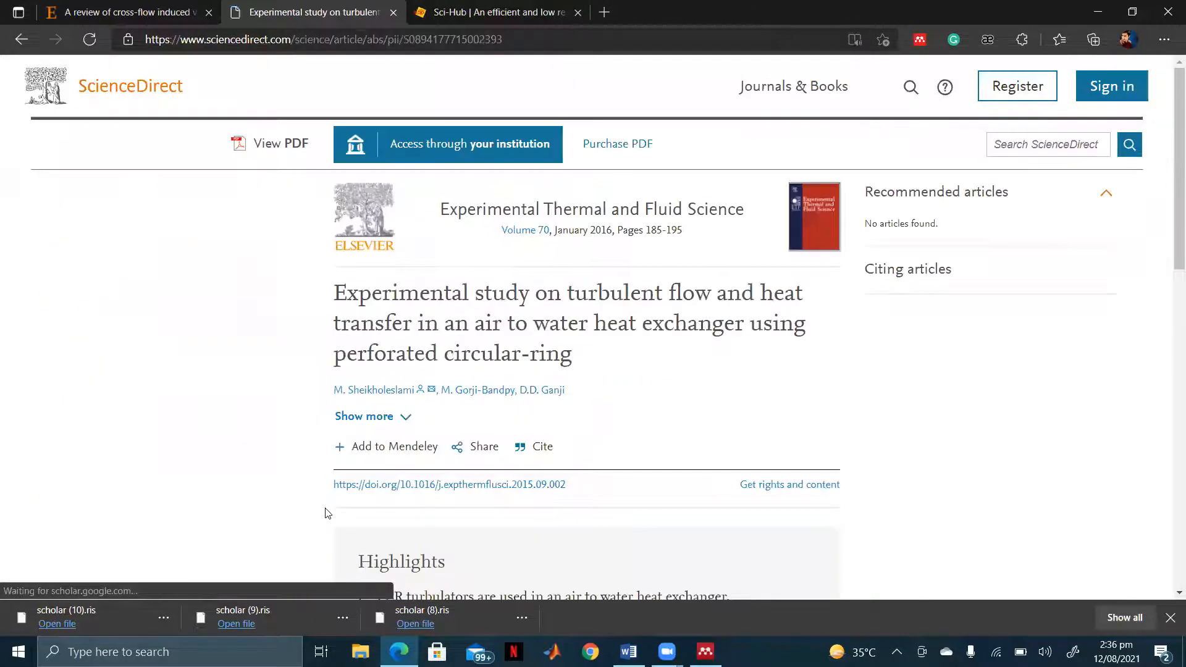
left_click(22, 40)
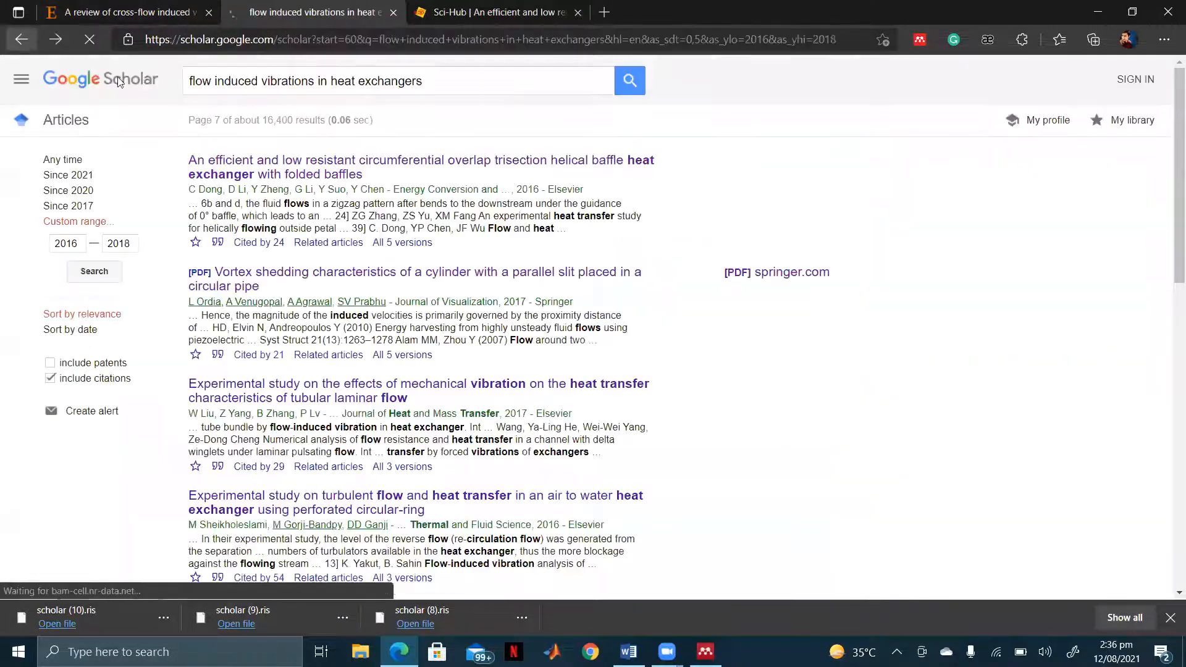
scroll(386, 364, "down", 7)
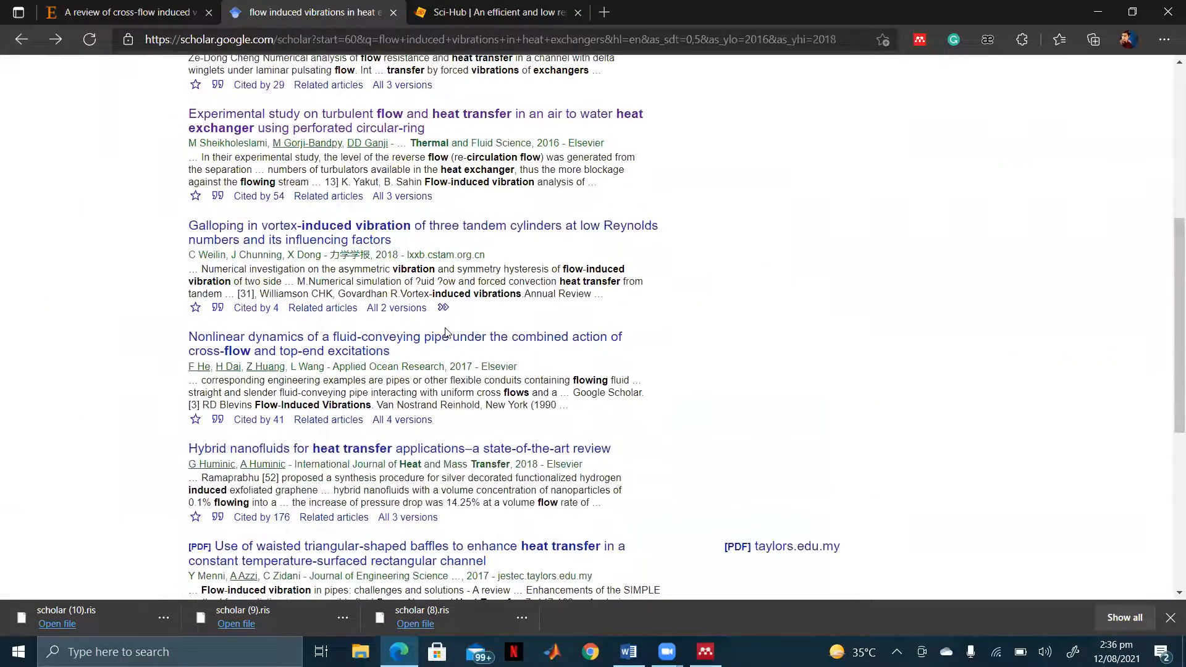
left_click(362, 353)
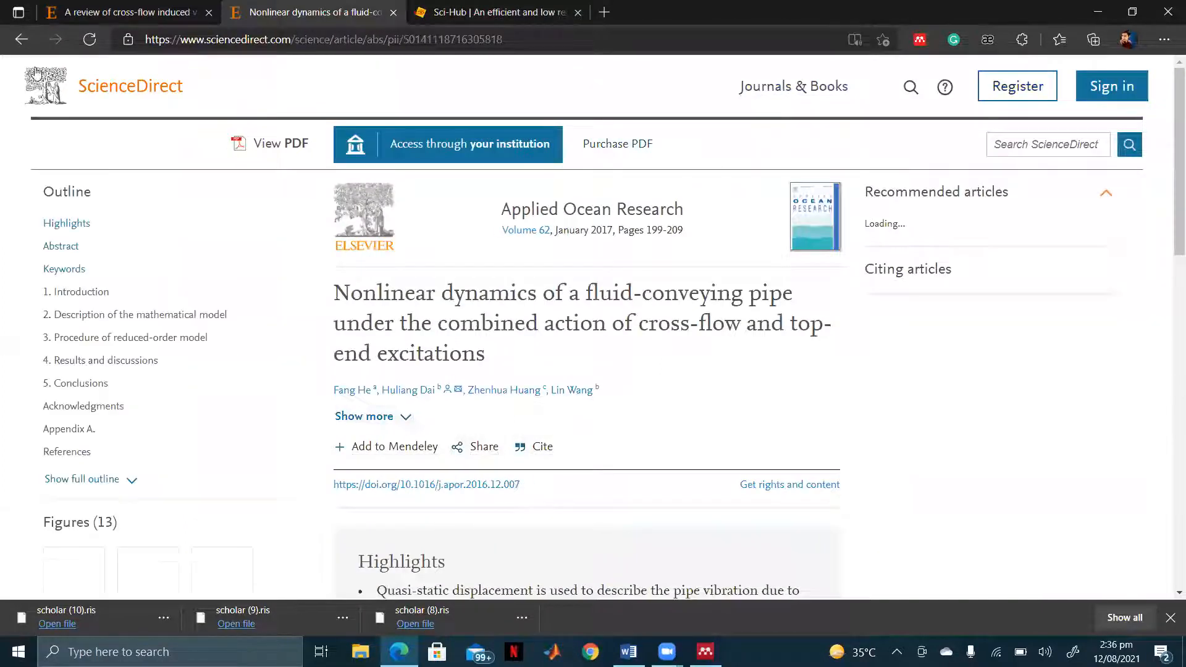
left_click(21, 38)
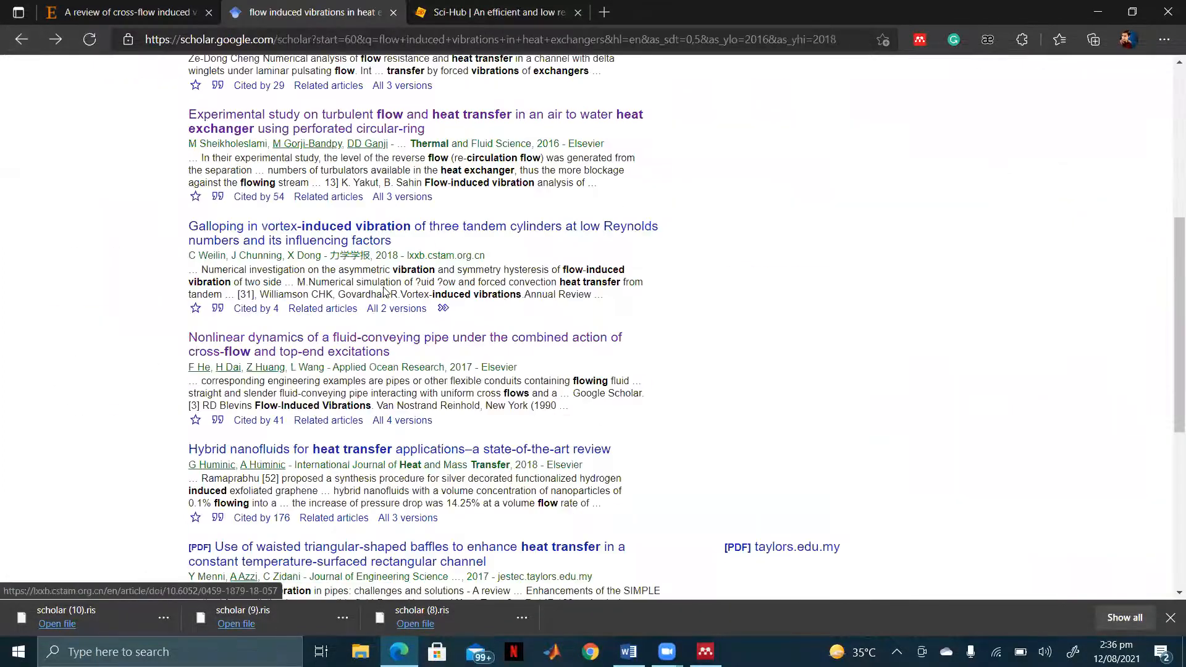
scroll(383, 293, "down", 5)
left_click(359, 418)
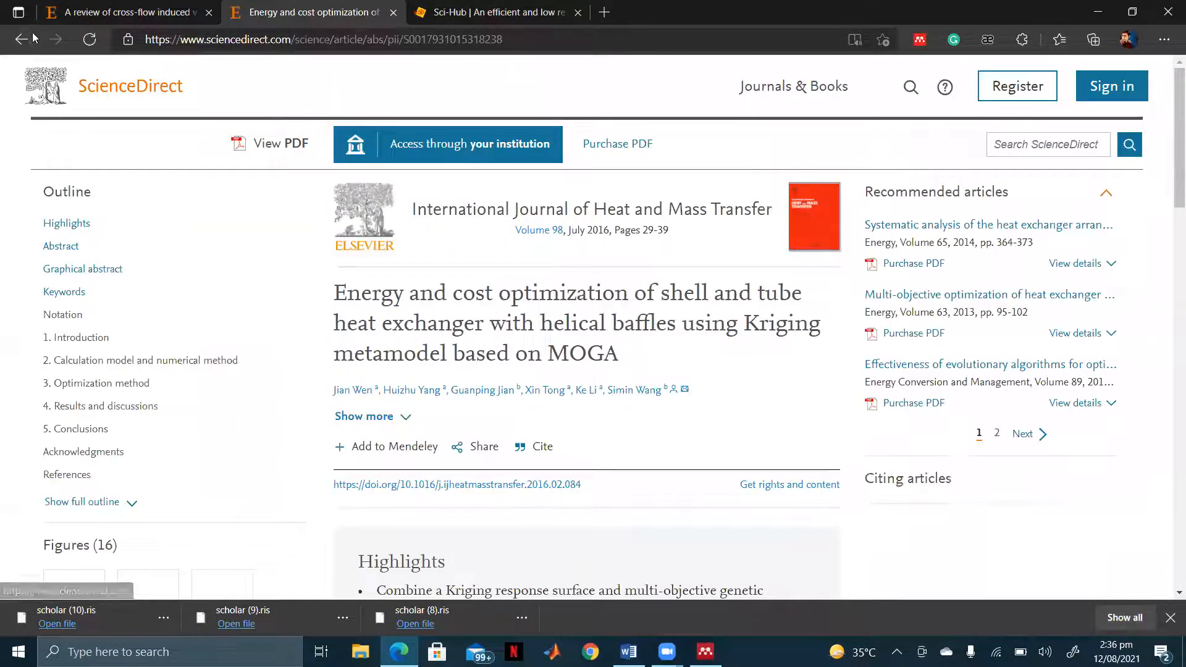
left_click(34, 36)
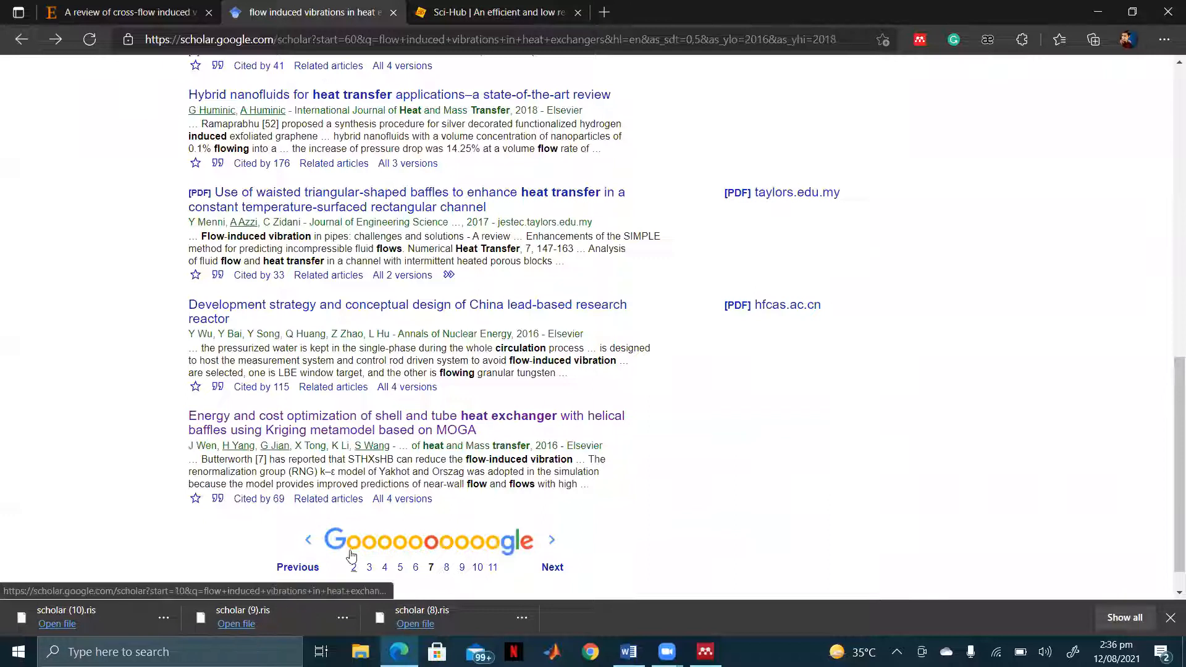
Go to page 10 of the Scholar results and open the article "Turbulent flows in curved pipes: recent advances in experiments and simulations".
left_click(476, 571)
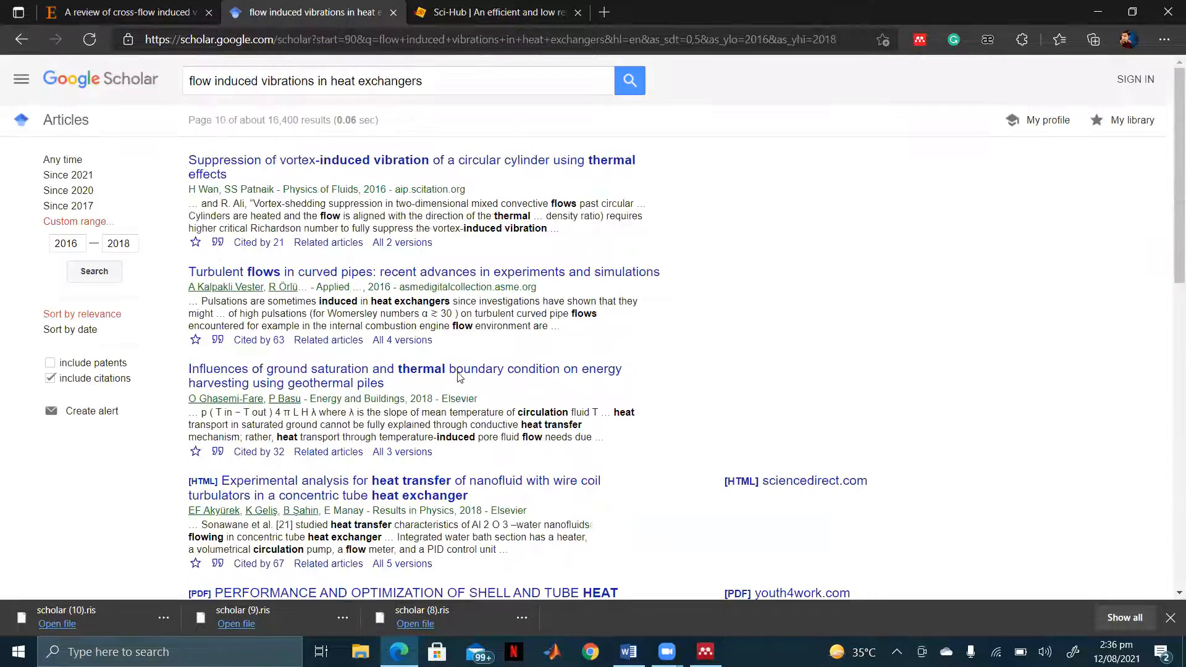
left_click(490, 279)
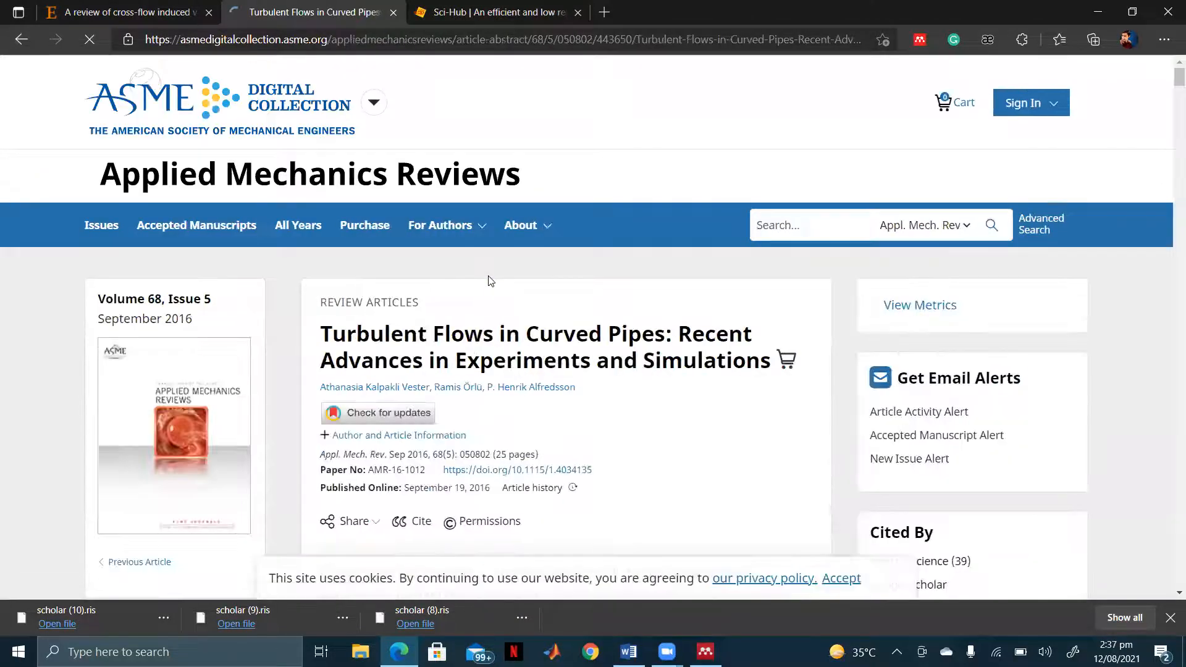
scroll(490, 281, "down", 2)
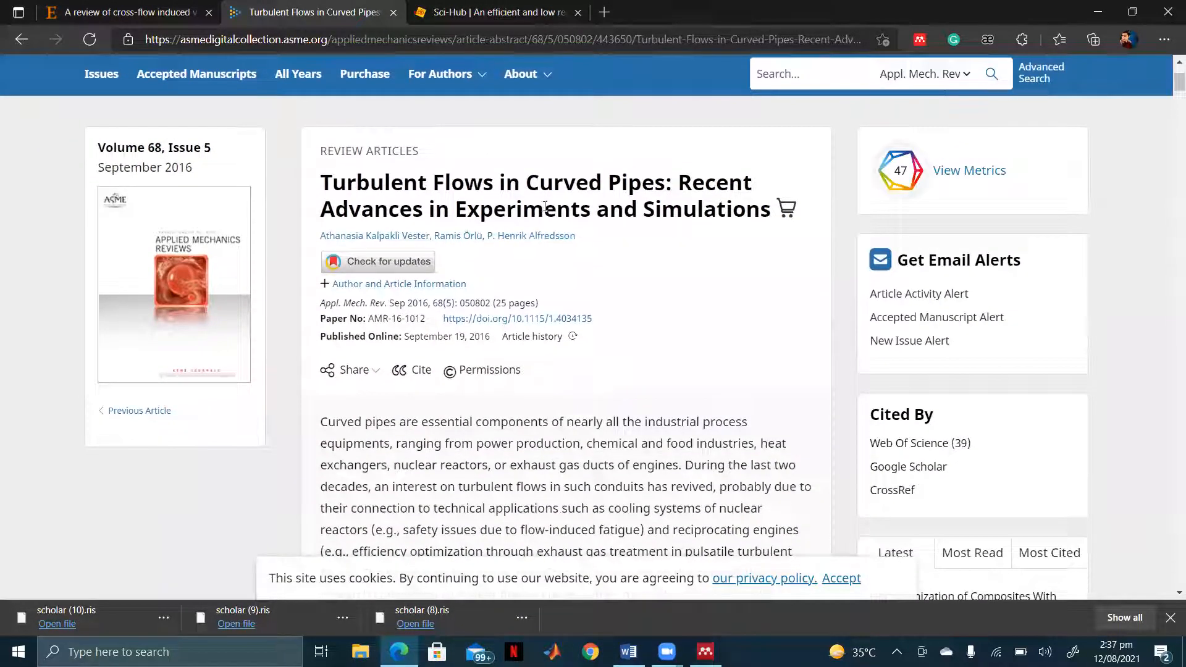
scroll(546, 216, "up", 2)
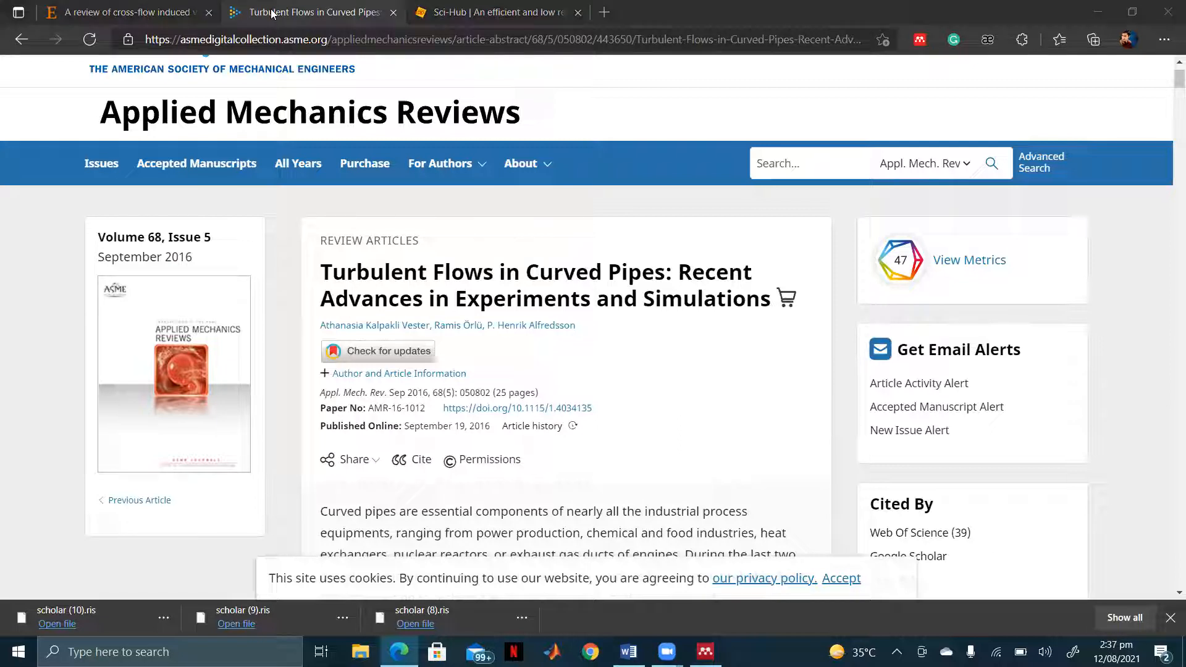
Add the "Turbulent Flows in Curved Pipes" reference to the Vibrations folder with the Mendeley web importer.
left_click(919, 40)
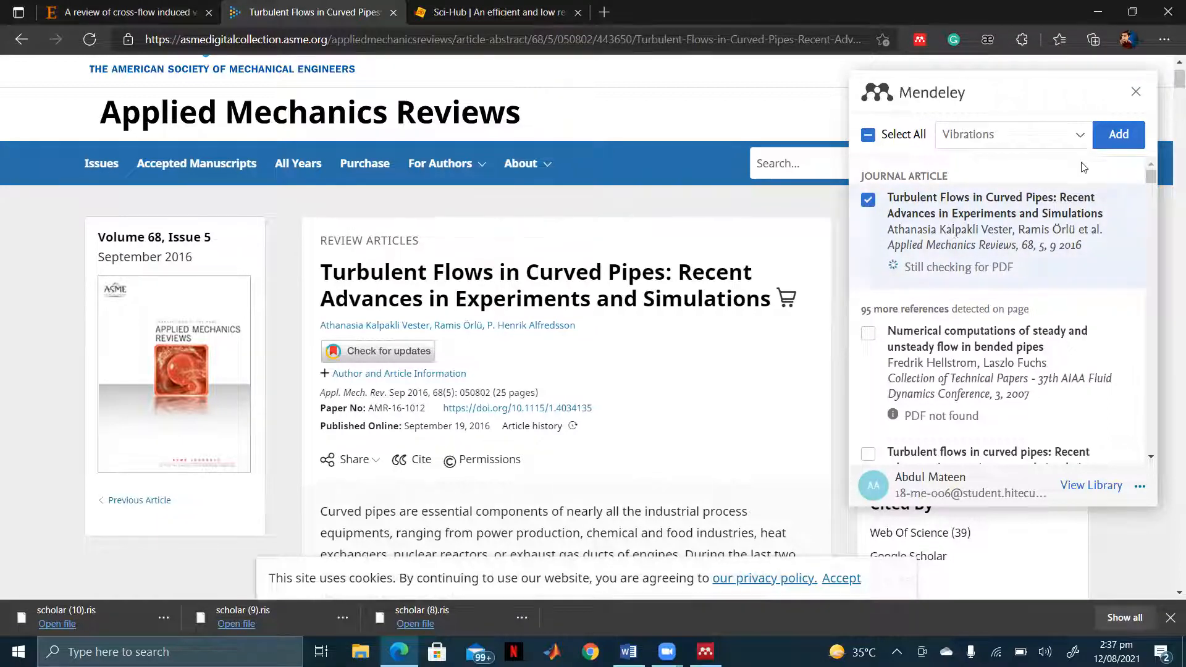
left_click(1112, 137)
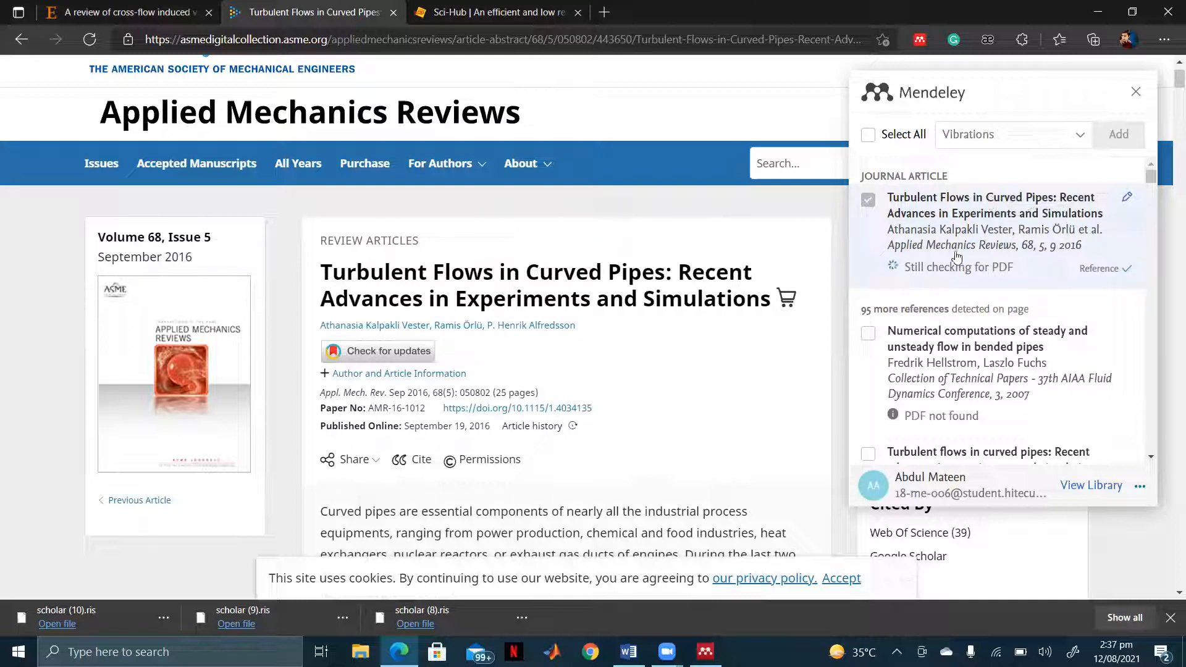
Check Mendeley Desktop and the Word paper, return to Edge, and look over the article page with the Mendeley importer closed.
left_click(707, 650)
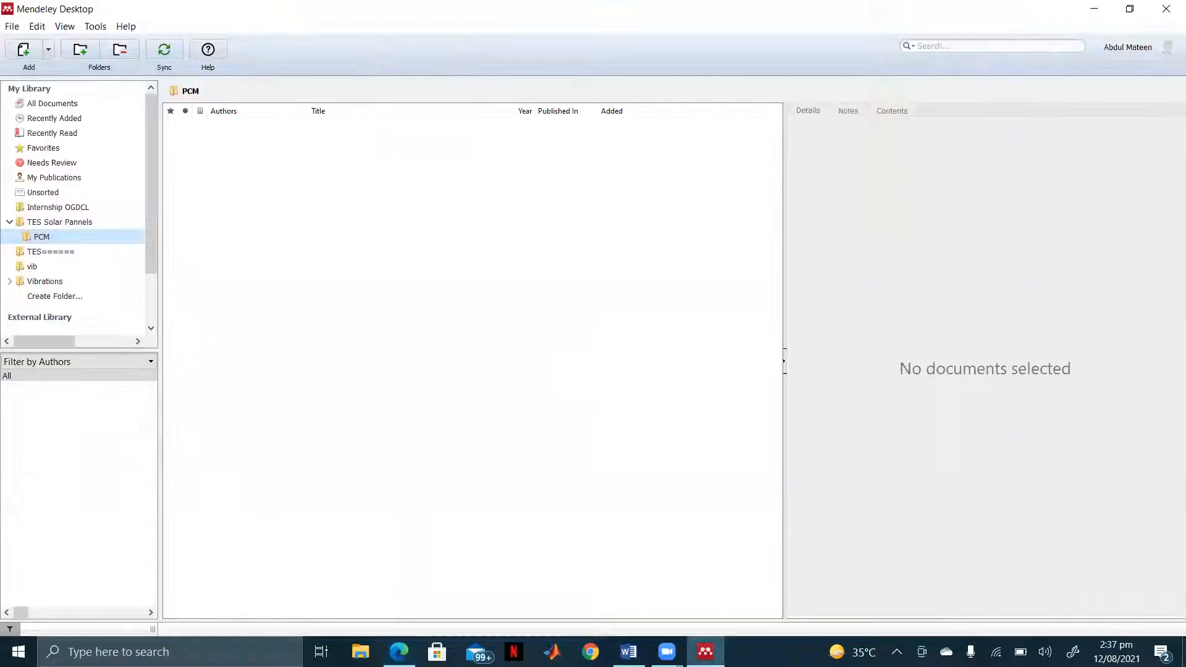
left_click(629, 652)
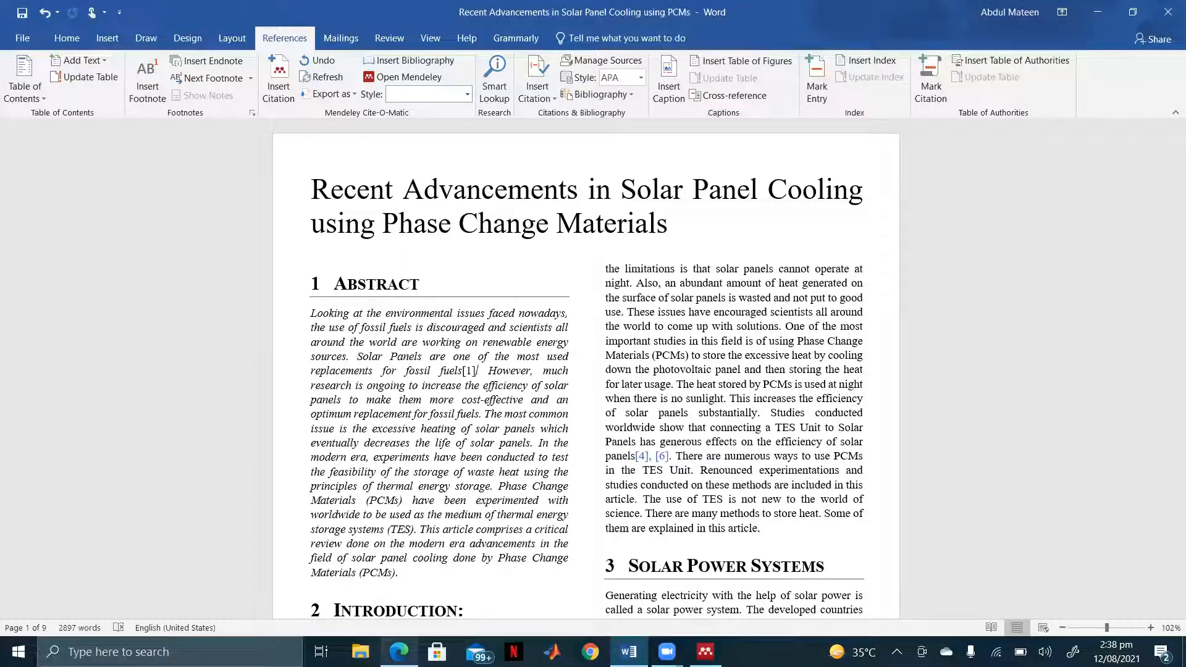
left_click(399, 651)
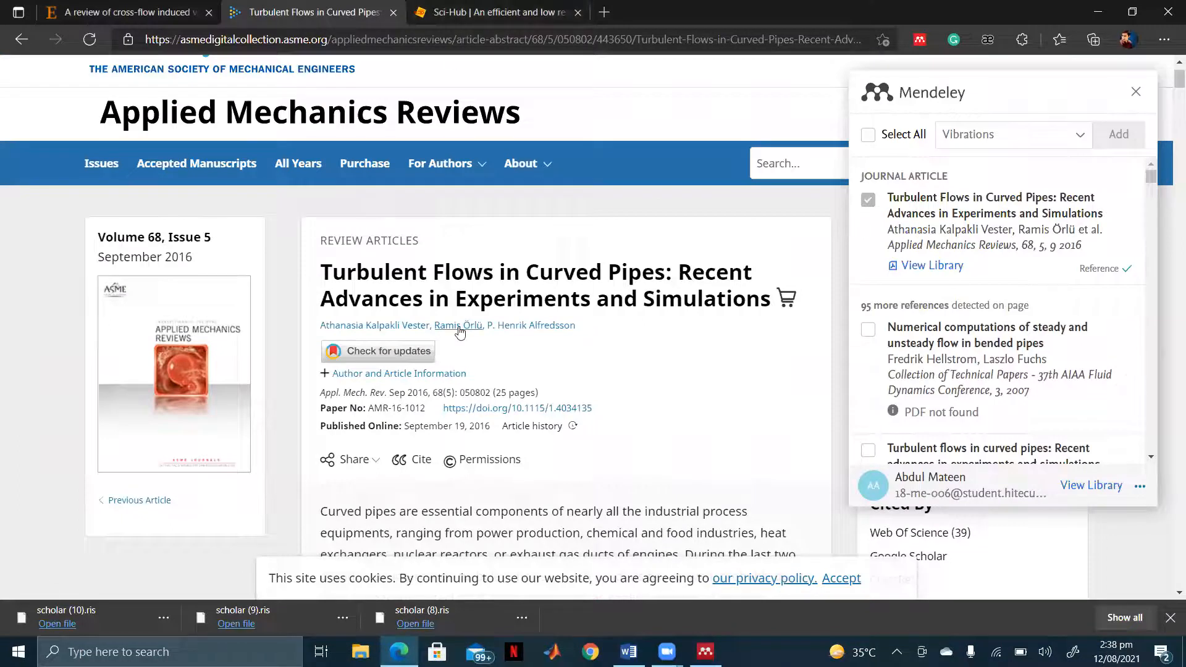
scroll(461, 332, "down", 2)
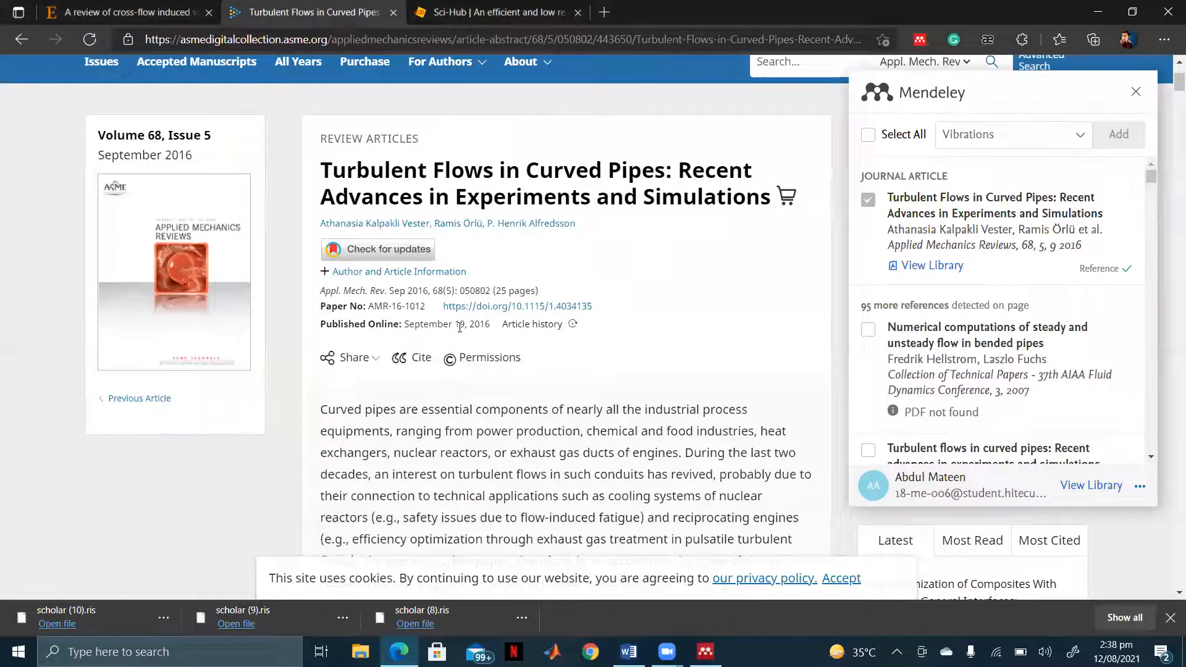
scroll(460, 328, "up", 3)
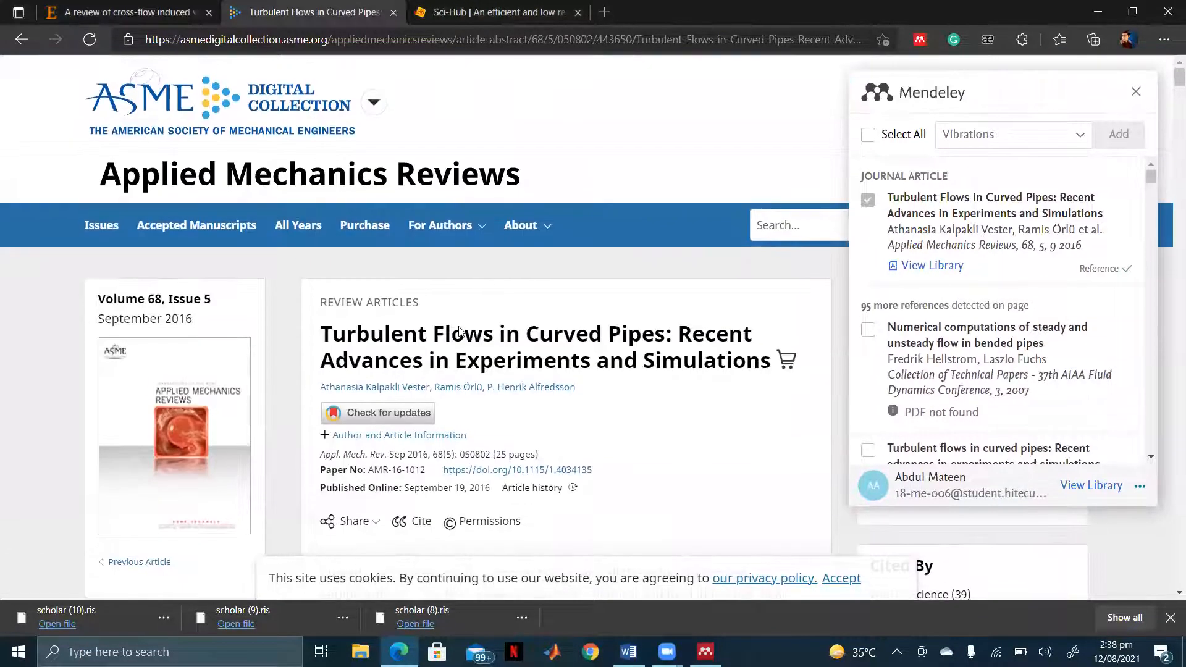
left_click(1137, 98)
scroll(381, 350, "down", 2)
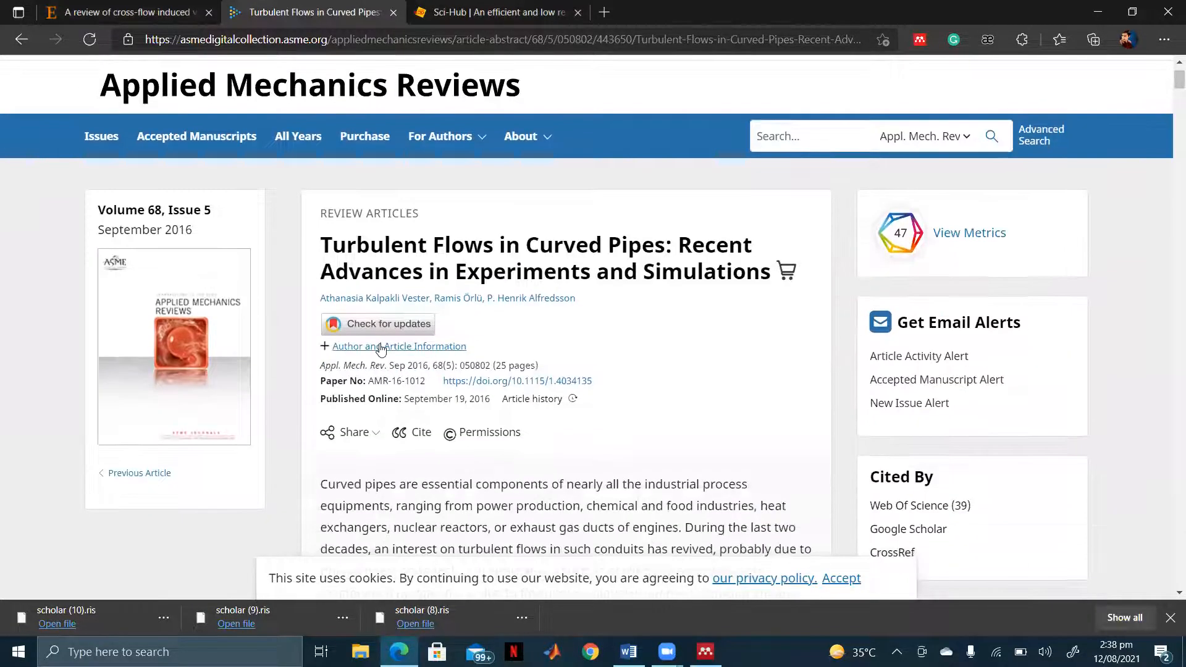
scroll(642, 310, "down", 2)
scroll(644, 312, "up", 1)
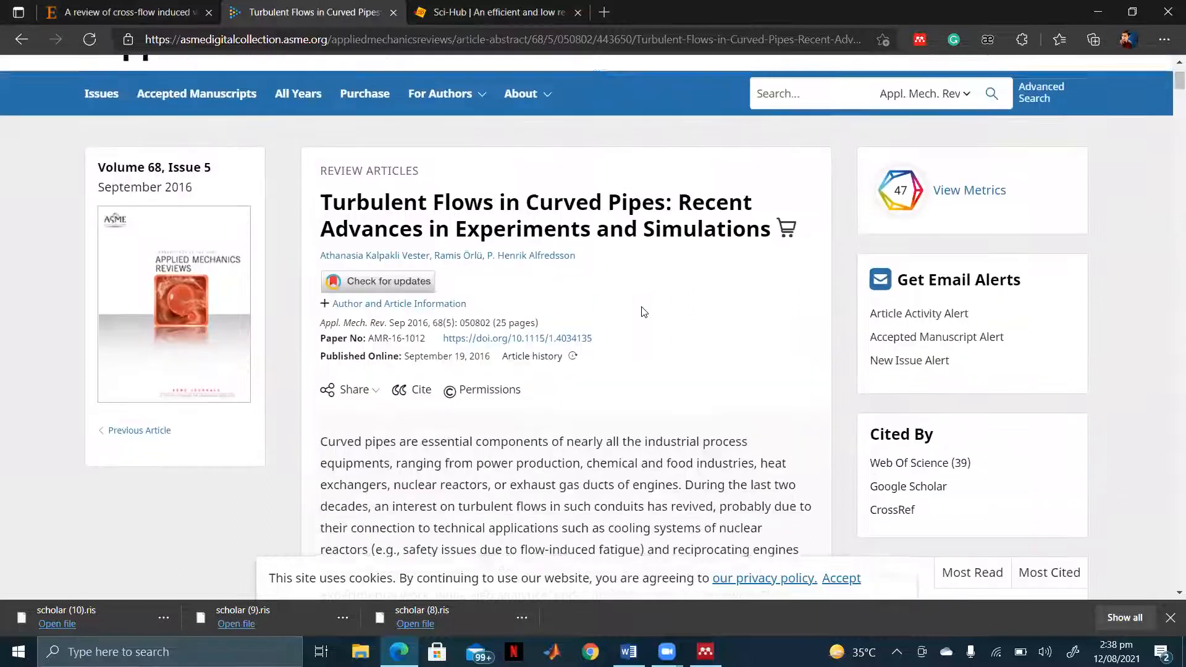
scroll(644, 312, "up", 2)
scroll(540, 336, "up", 1)
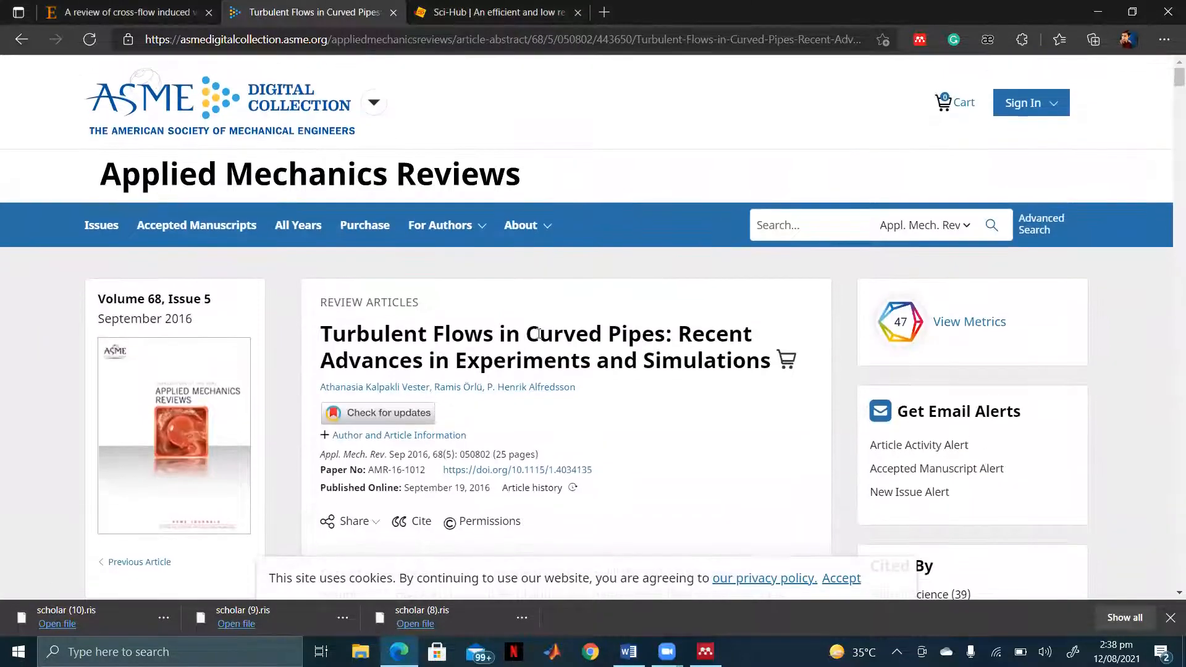
Copy the address of the "Turbulent Flows in Curved Pipes" article and try to open it from the sci-hub.se home page.
left_click(241, 42)
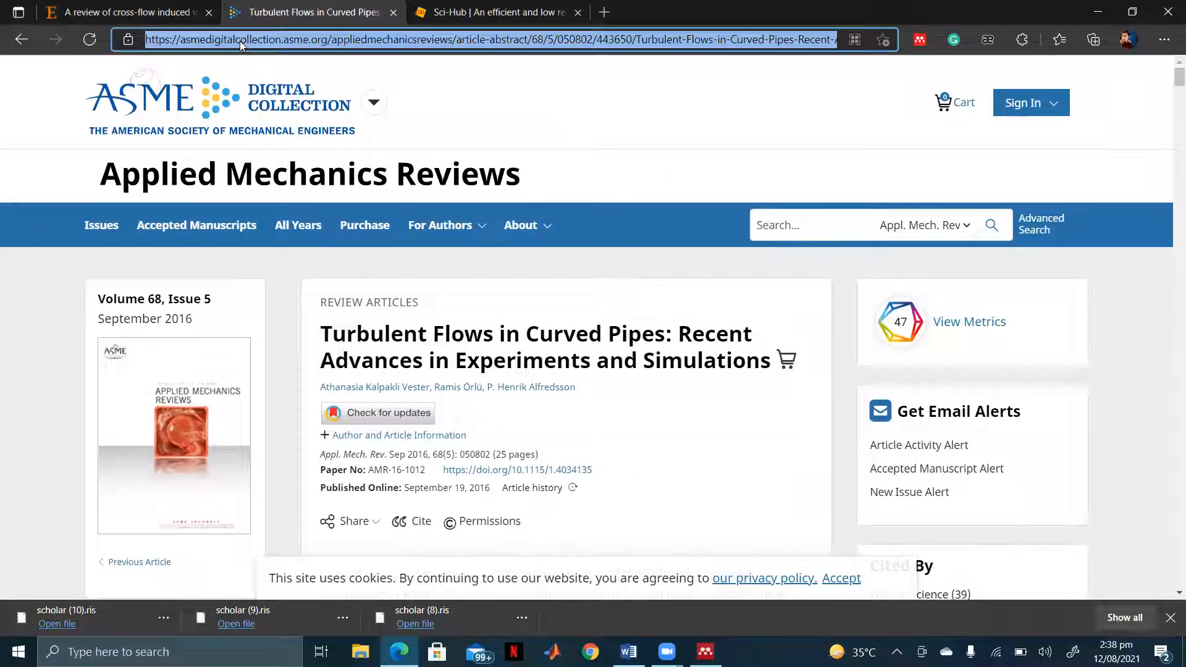
left_click(469, 11)
left_click(22, 41)
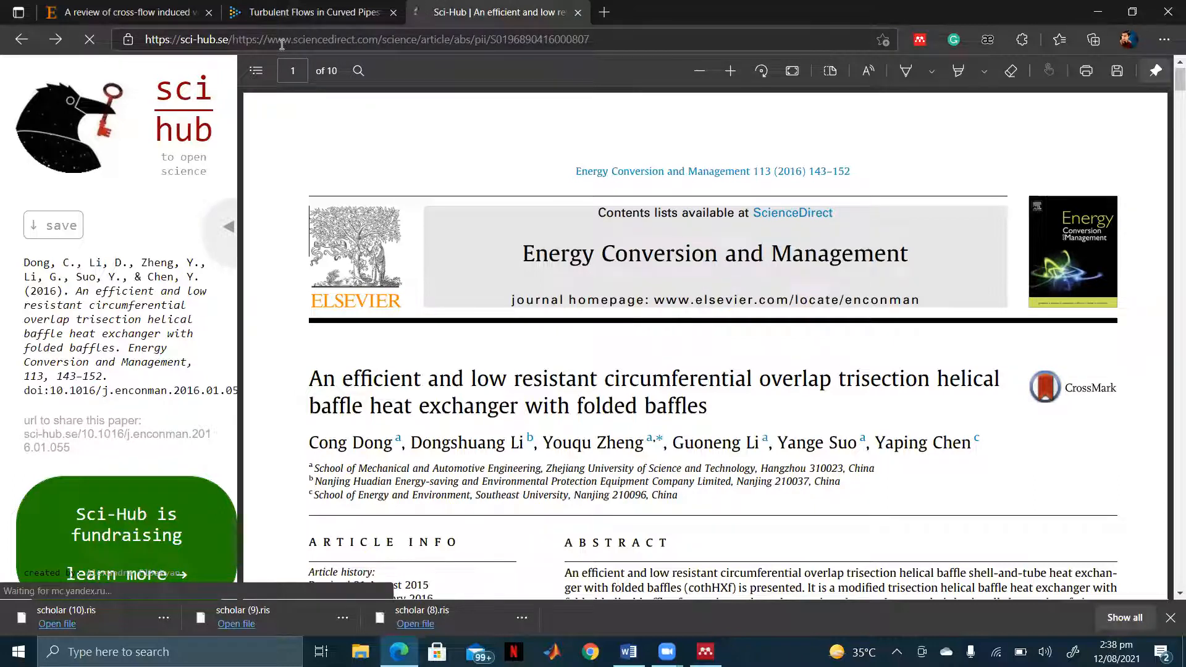
left_click(230, 39)
key("shift+End")
key("Delete")
key("Return")
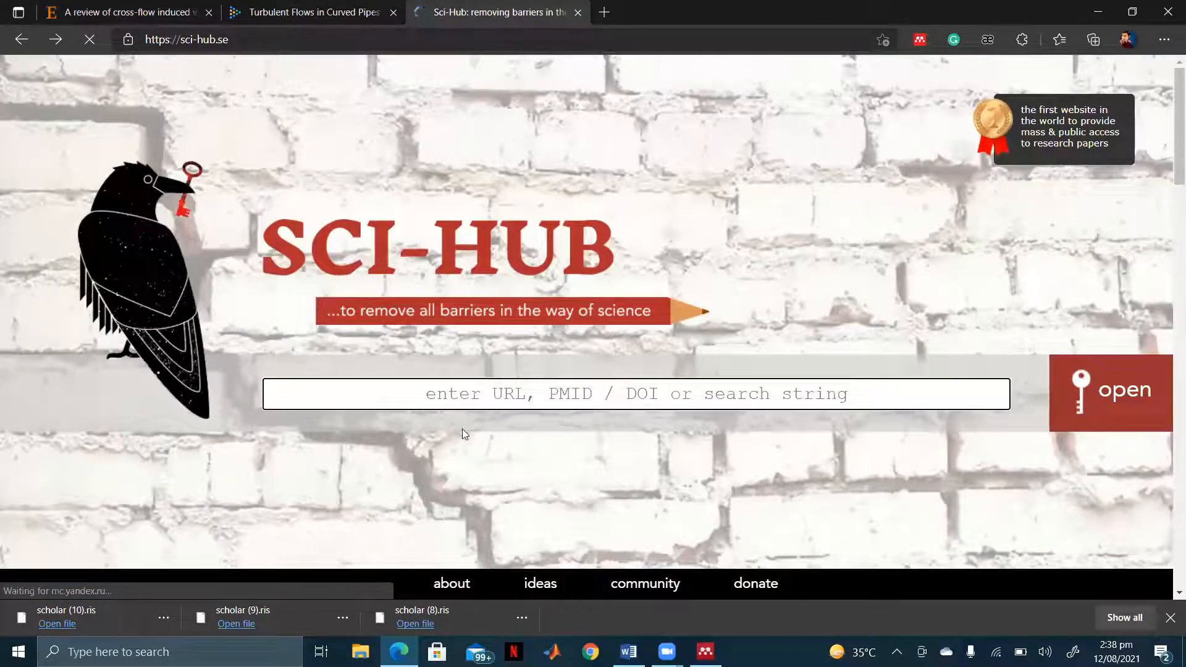
type("https://asmedigitalcollection.asme.org/appliedmechanicsreviews/article/73/5/050802/443650/Turbulent-Flows-in-Curved-Pipes-Recent-Advances-in")
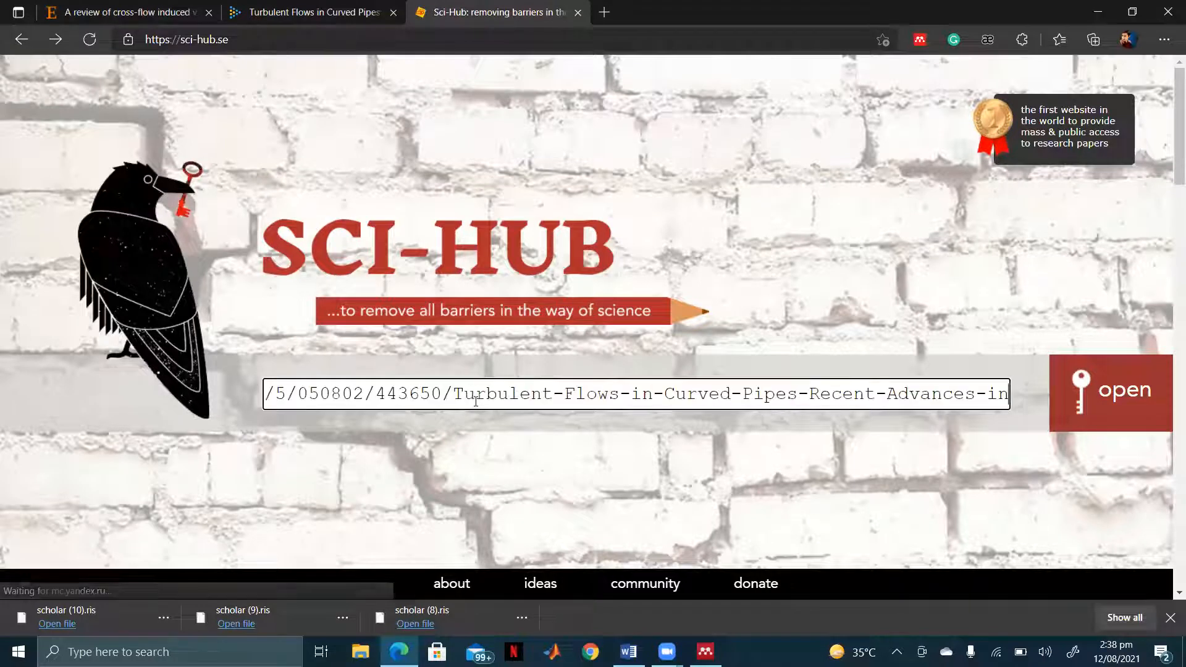
left_click(1091, 392)
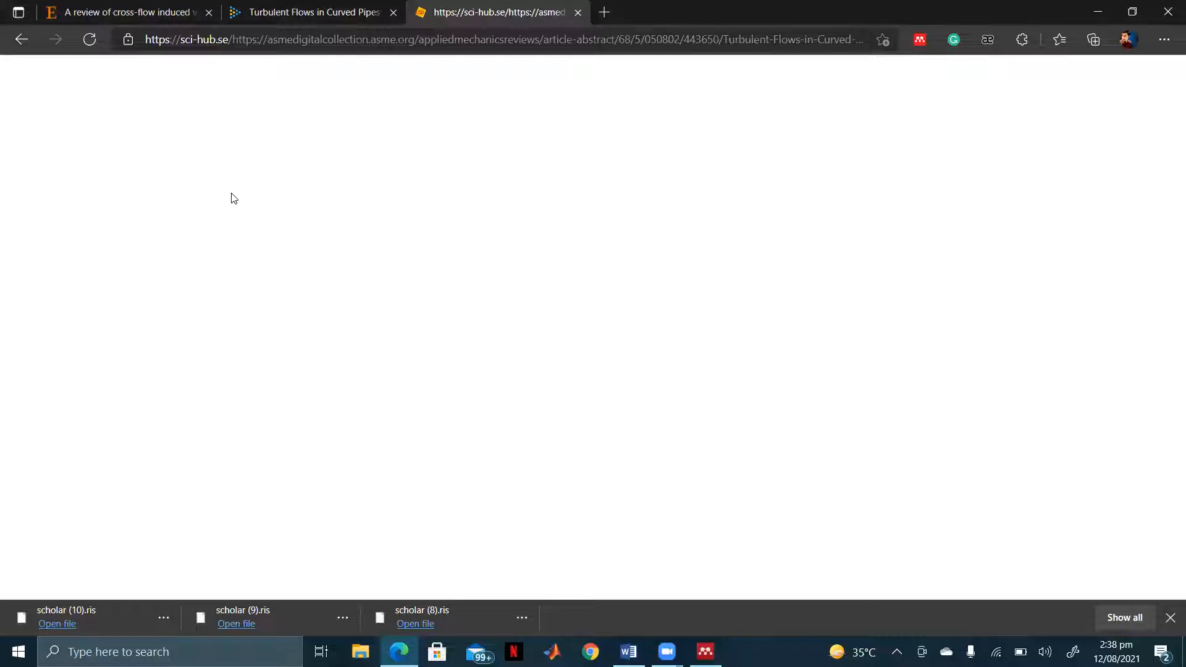
Open the Scholar result "Suppression of vortex-induced vibration of a circular cylinder using thermal effects" and return Sci-Hub to its home page.
left_click(317, 8)
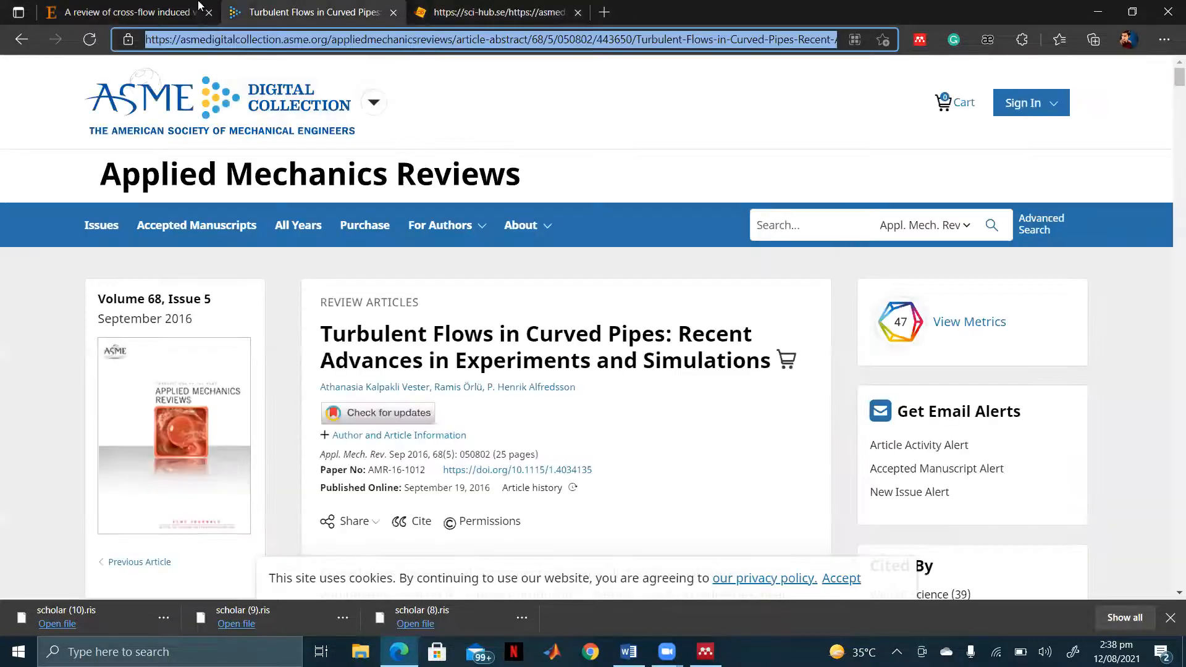
left_click(21, 39)
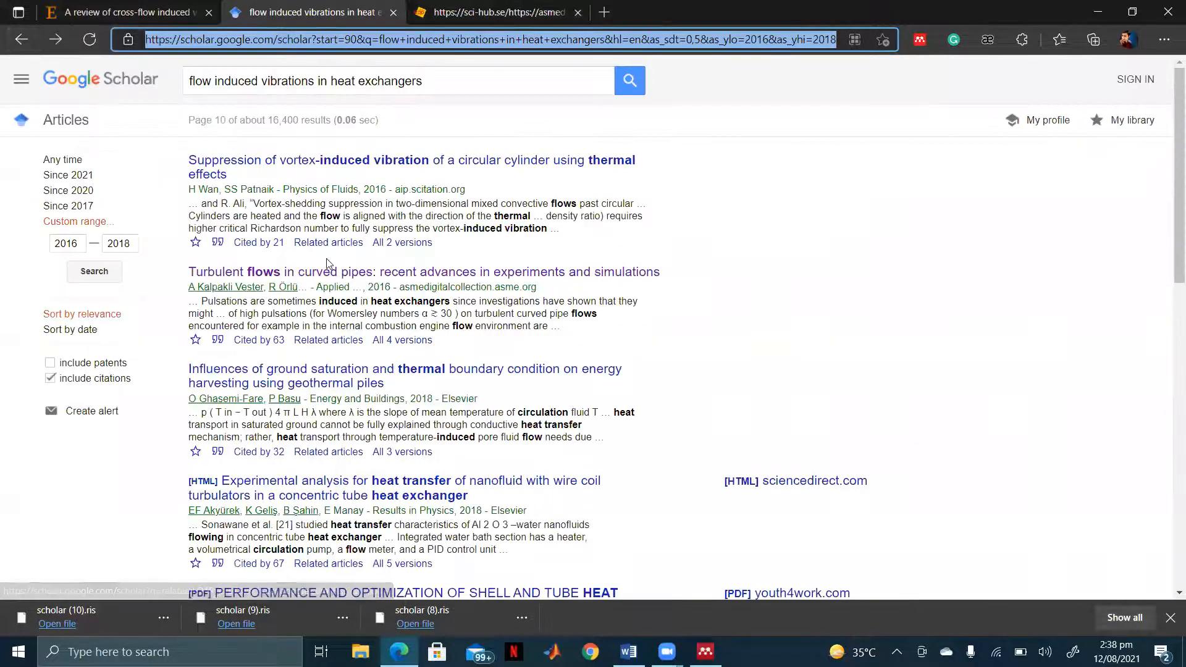
left_click(280, 176)
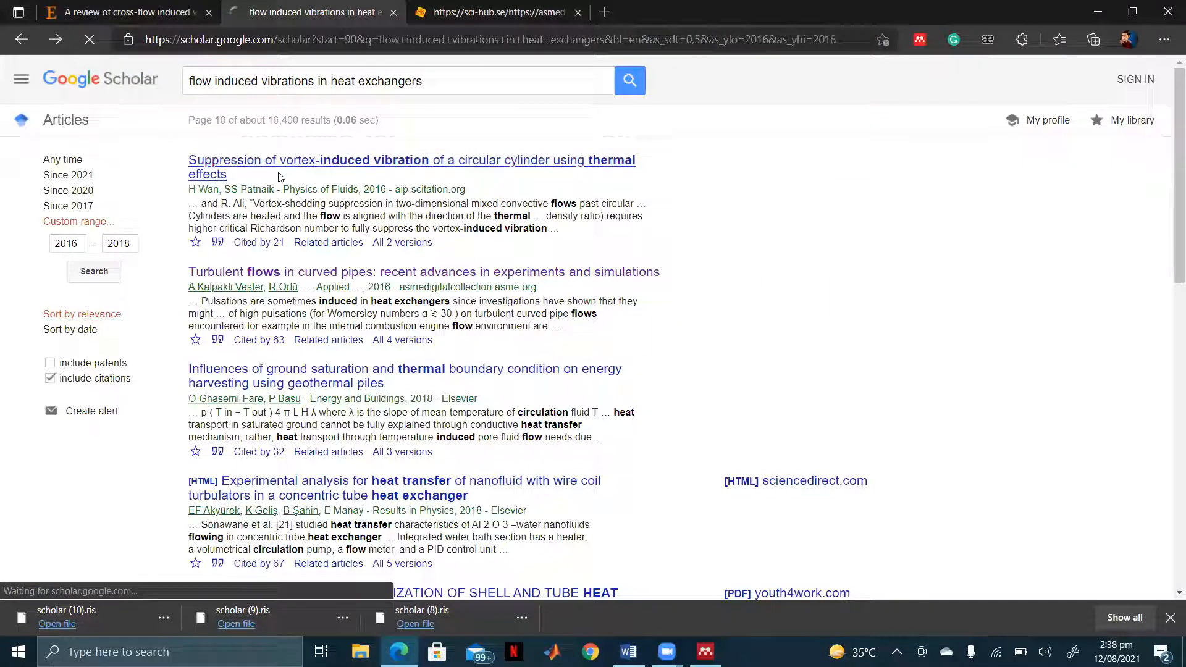
key("ctrl+Tab")
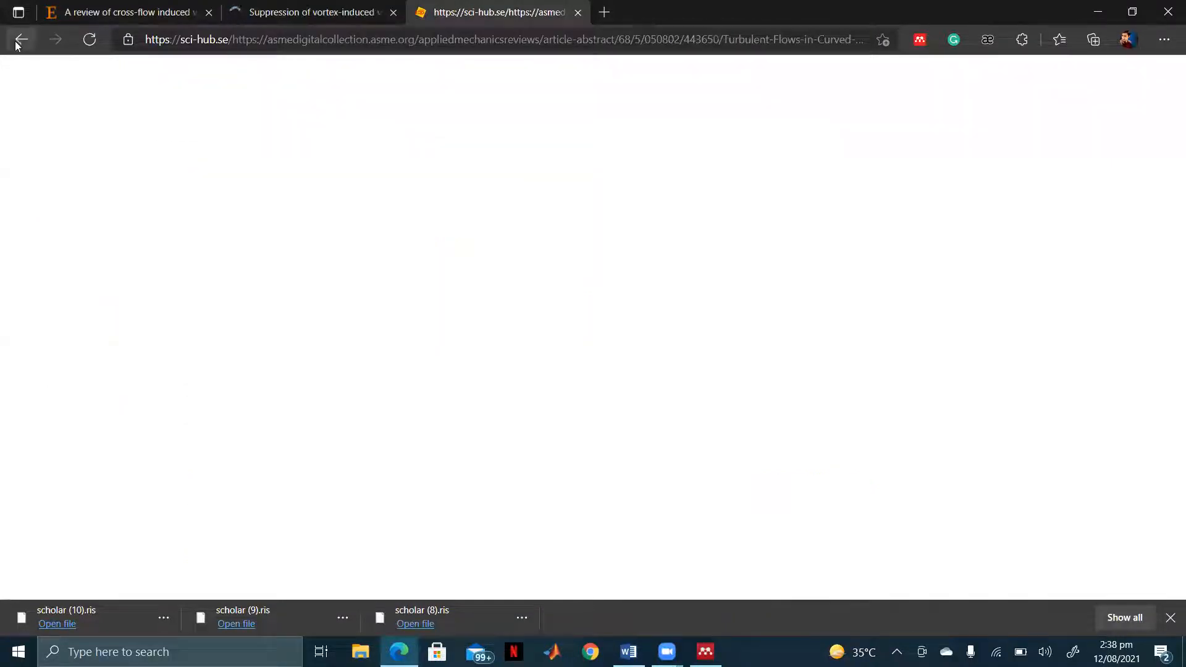
left_click(254, 5)
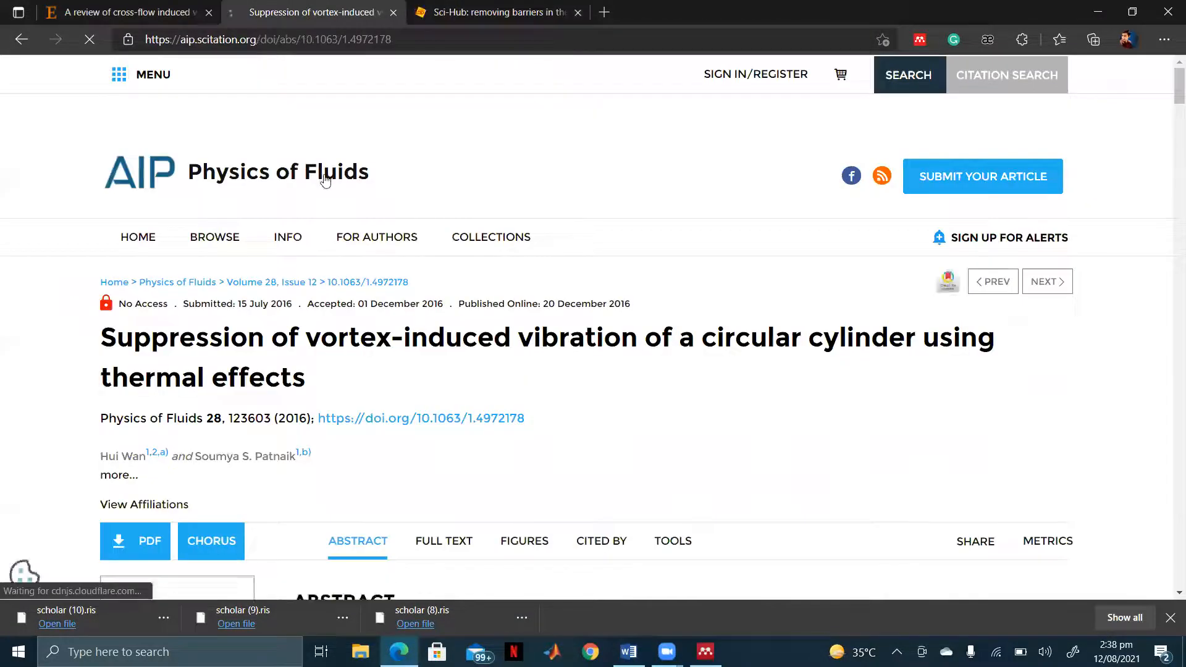
Copy the address of the ScienceDirect article "A review of cross-flow induced vibrations in heat exchanger tube arrays", open it through Sci-Hub and skim the full text.
left_click(108, 5)
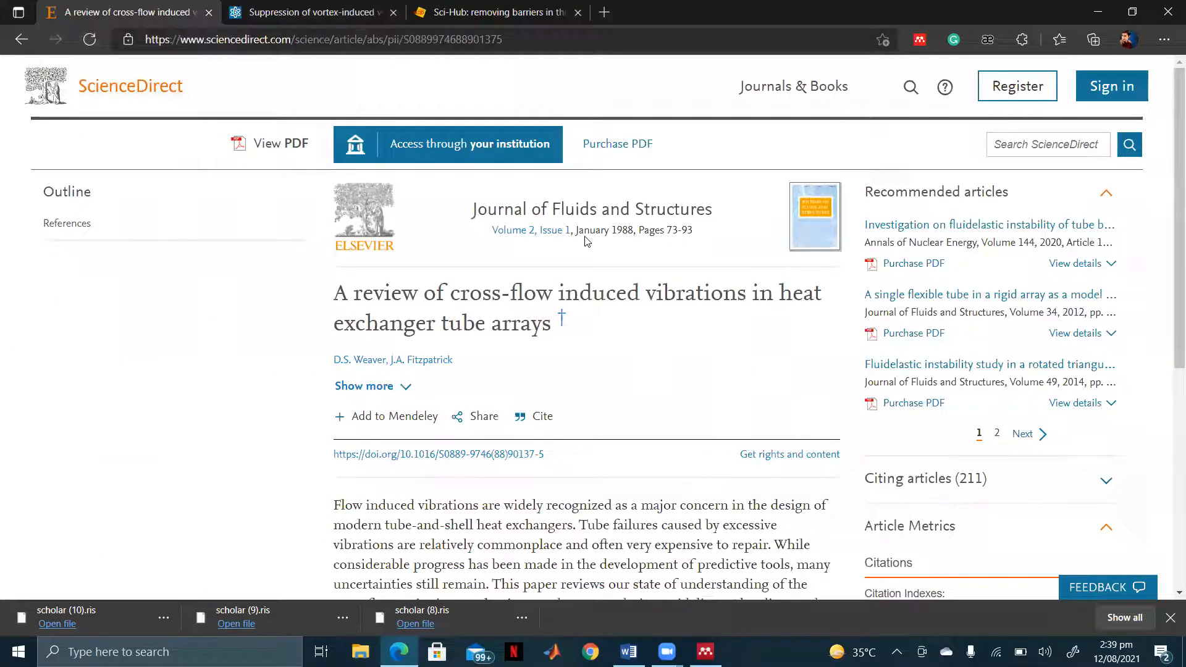
left_click(369, 39)
key("ctrl+c")
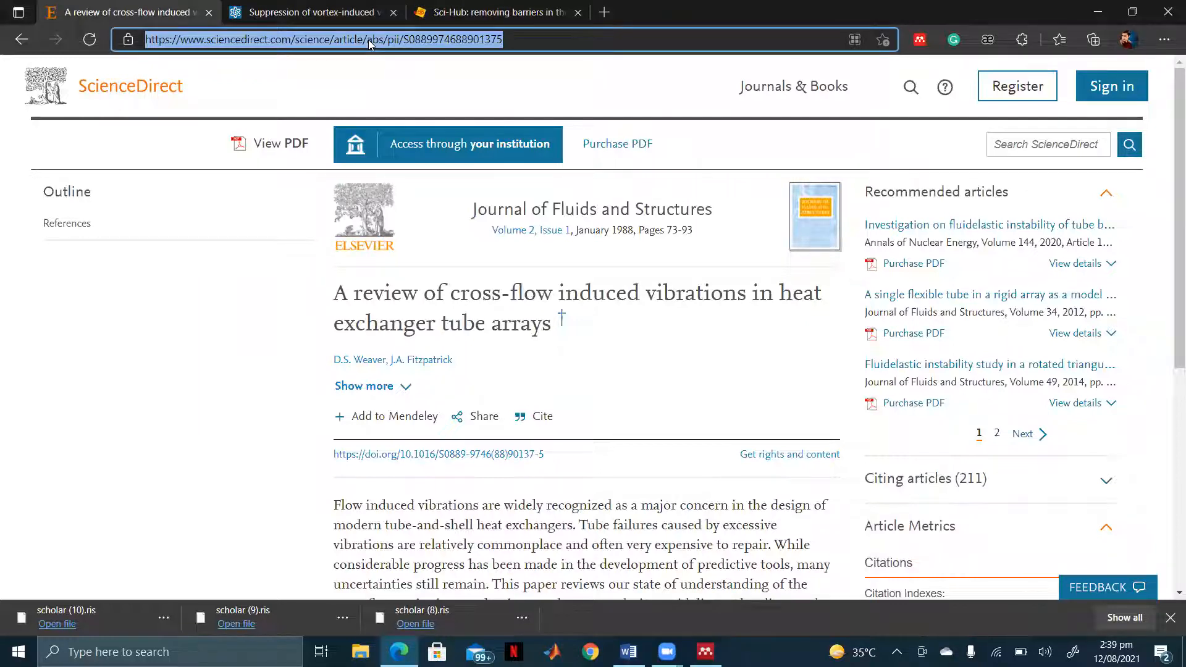
left_click(433, 10)
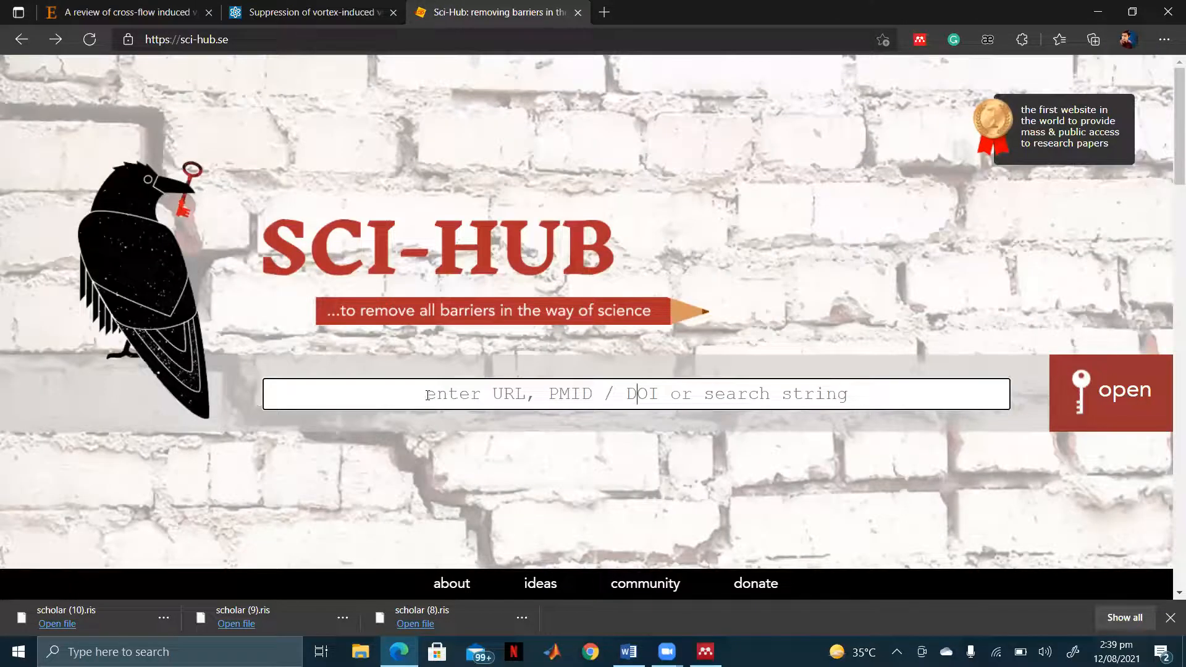
key("ctrl+v")
left_click(1100, 382)
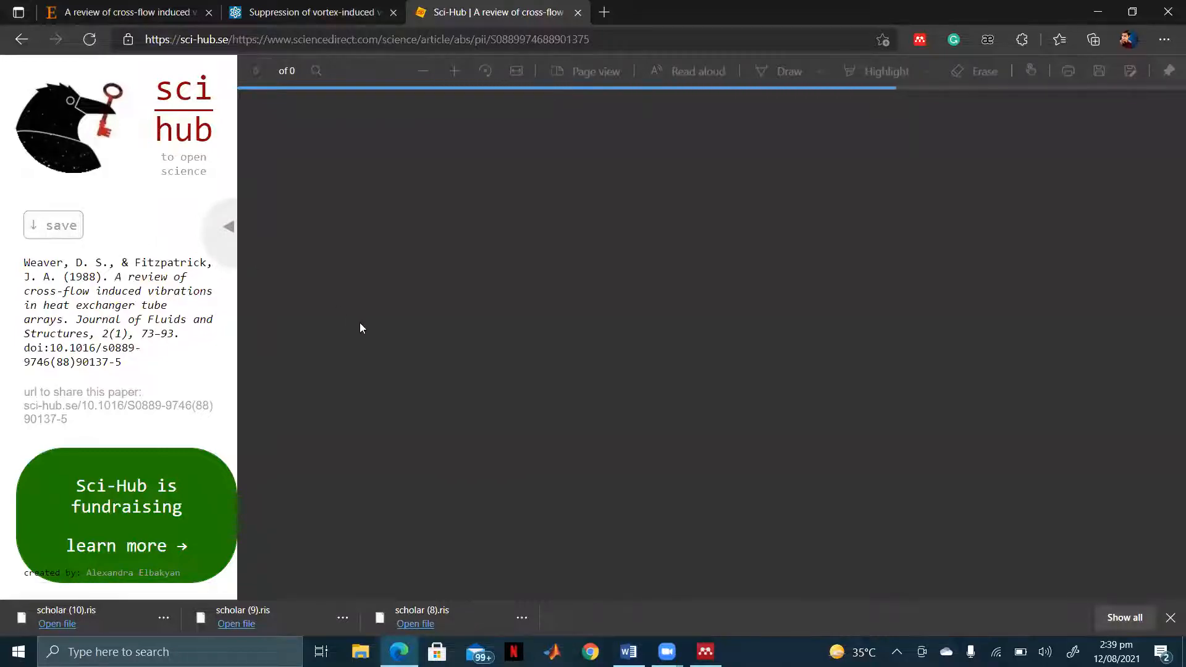
scroll(675, 354, "down", 3)
scroll(676, 354, "down", 10)
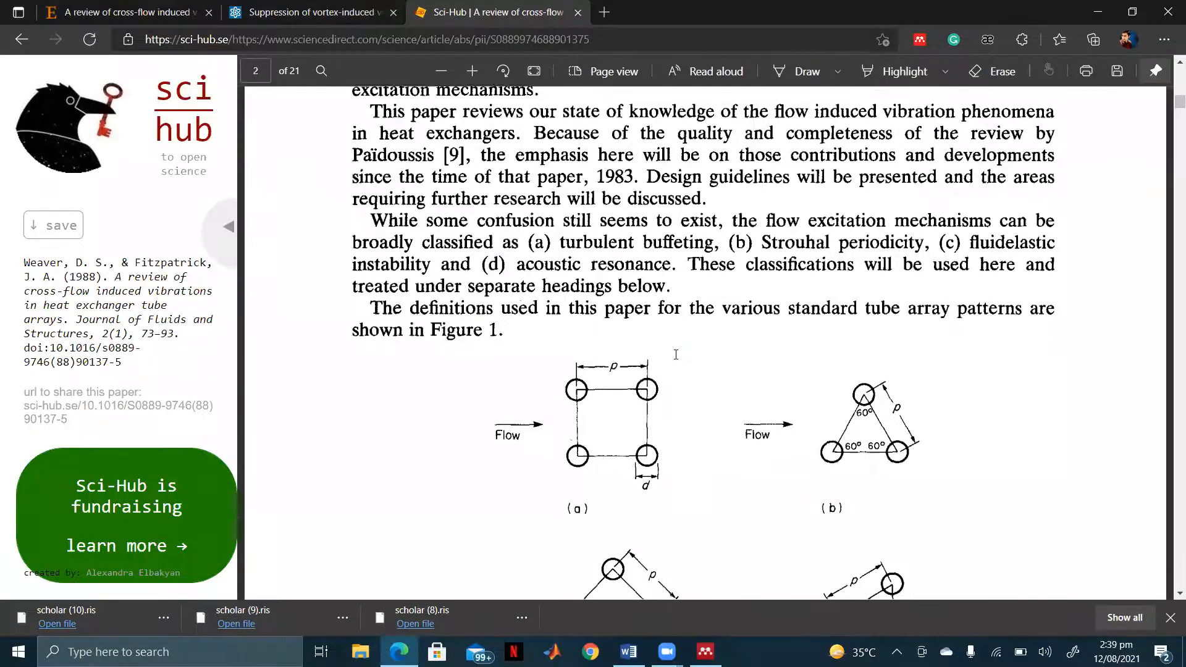
scroll(676, 354, "down", 15)
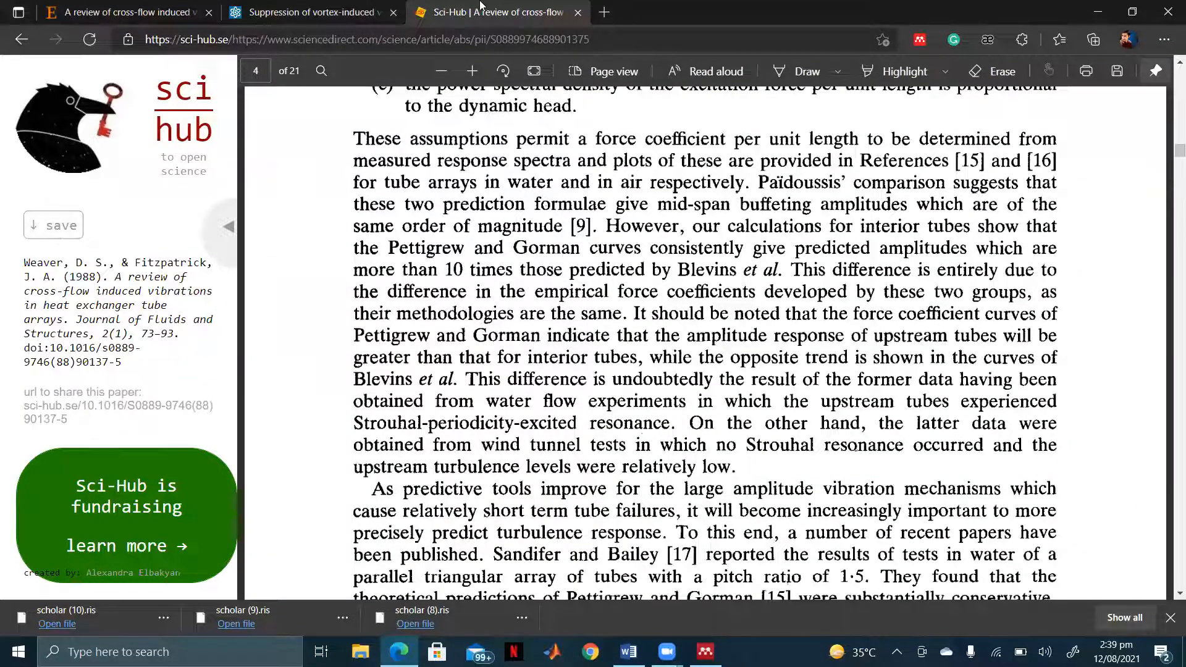
Return from the ScienceDirect article to the Google Scholar results for "flow induced vibrations in heat exchangers" and look through the results page.
left_click(98, 6)
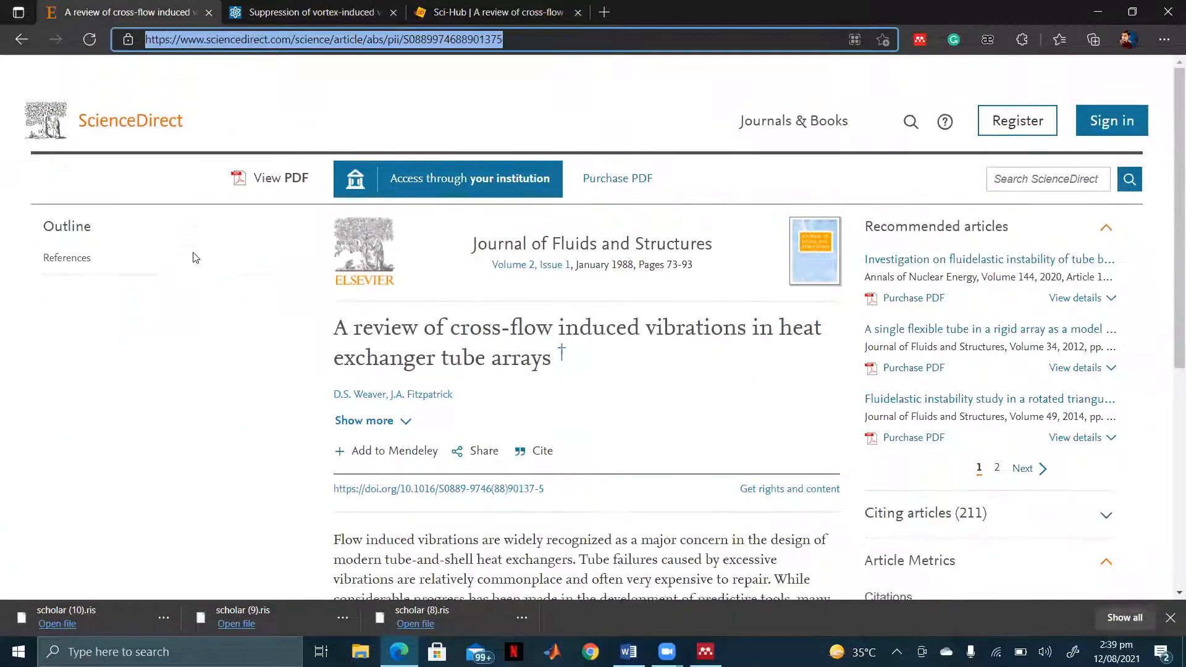
left_click(21, 38)
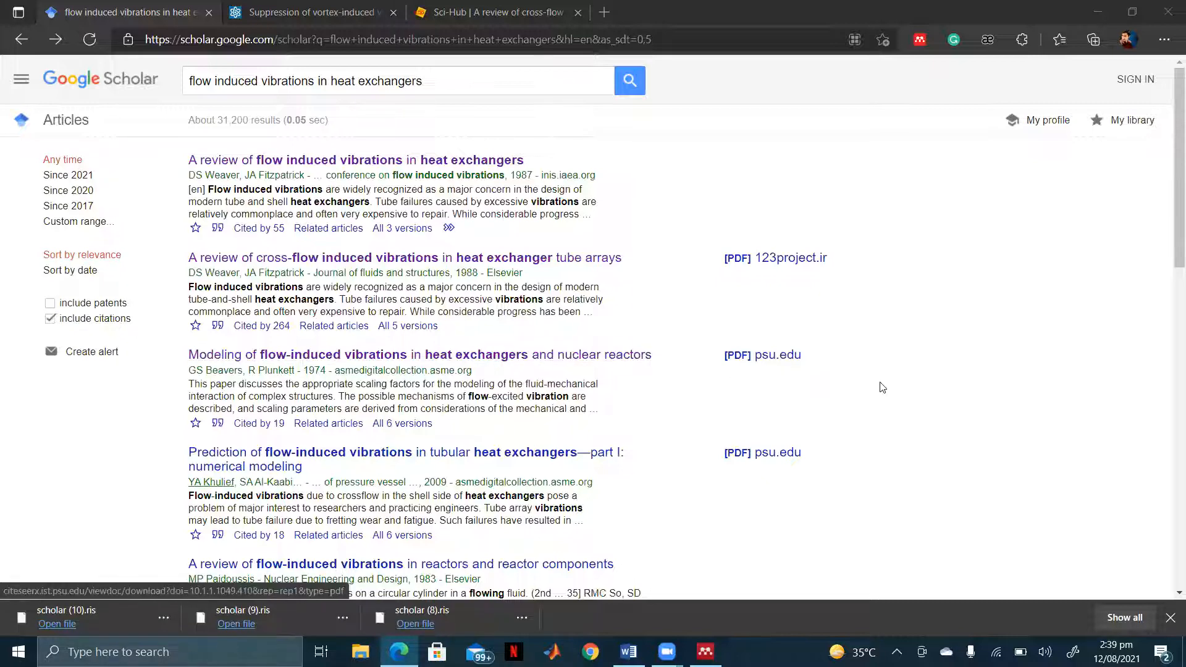
scroll(882, 385, "down", 1)
scroll(882, 388, "down", 13)
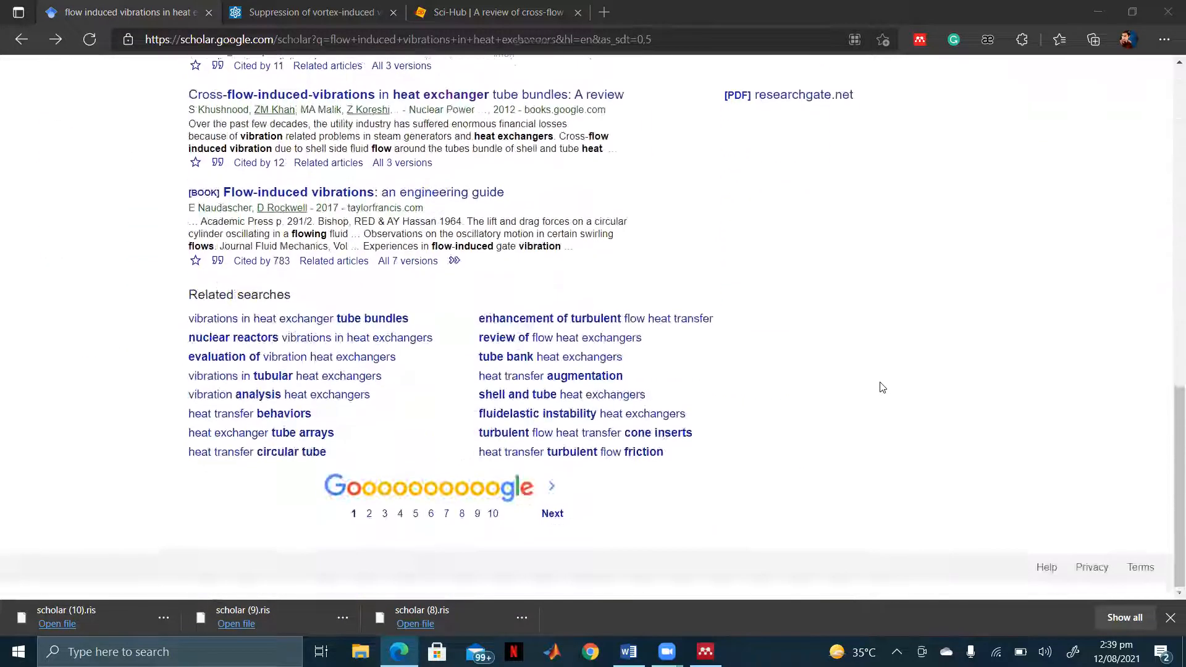
scroll(882, 387, "up", 15)
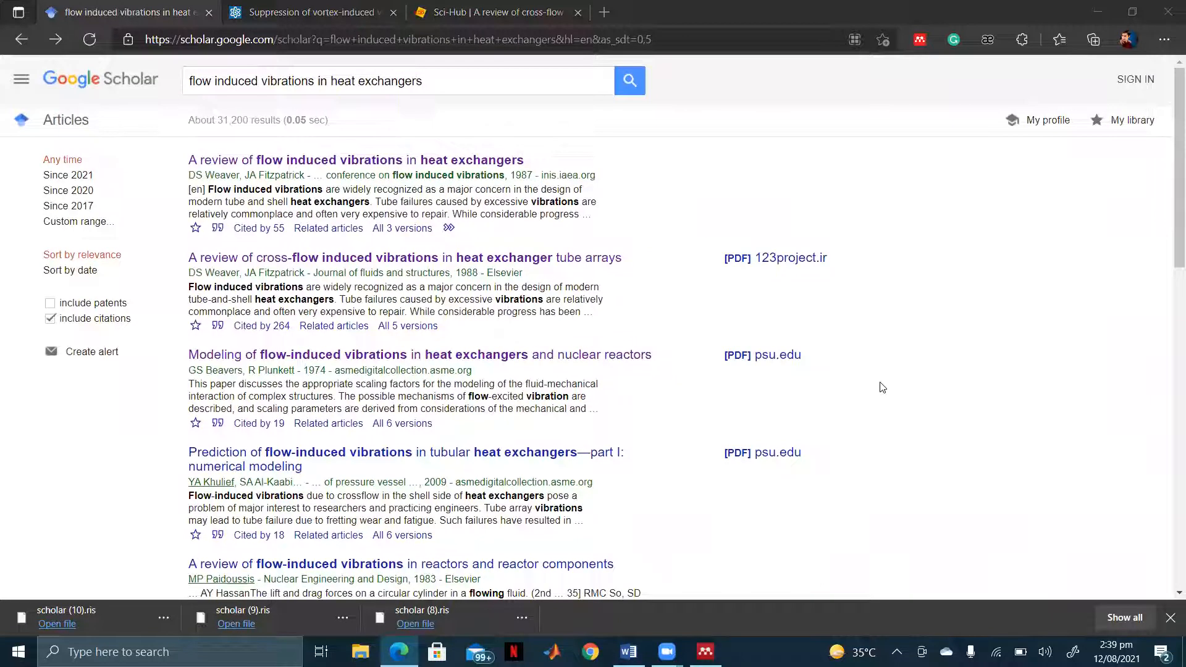